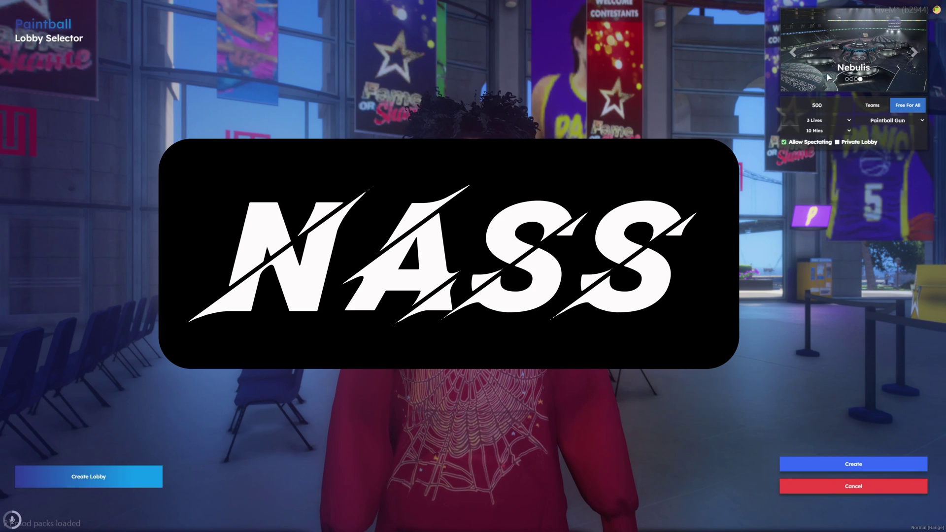
Step the map selector back to Rust and set the lobby to Teams mode with 2 Teams.
left_click(794, 52)
left_click(794, 54)
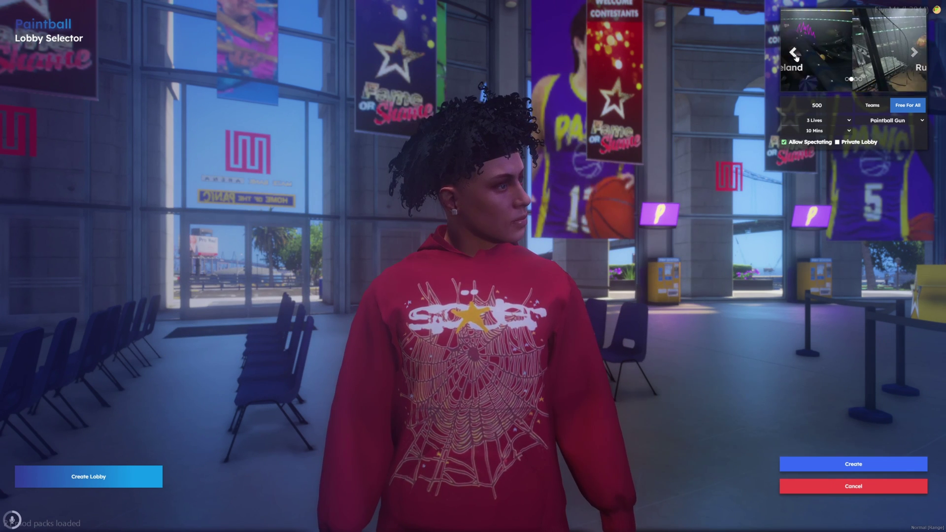
left_click(794, 53)
left_click(794, 53)
left_click(795, 53)
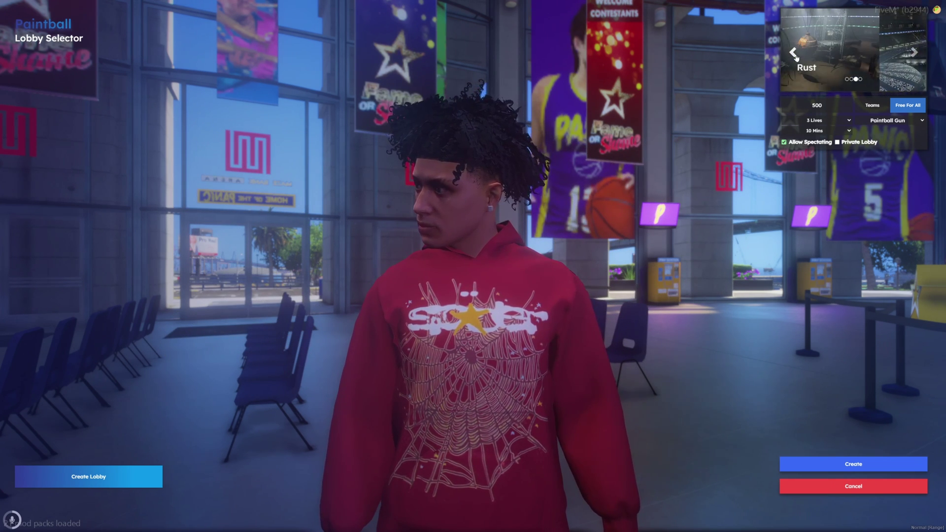
left_click(873, 106)
left_click(882, 121)
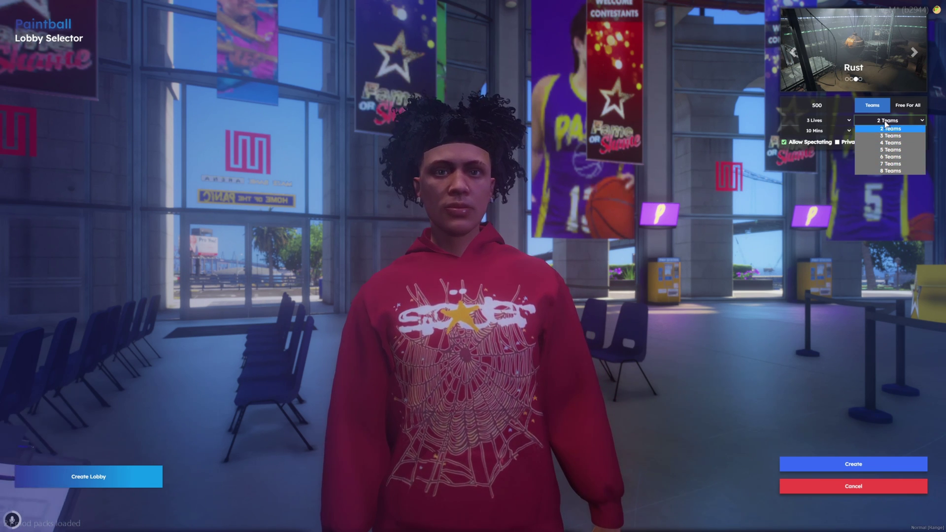
left_click(885, 127)
Check the weapon choices, reselect Rust in Teams mode, keep spectating on, and make the lobby private.
left_click(886, 132)
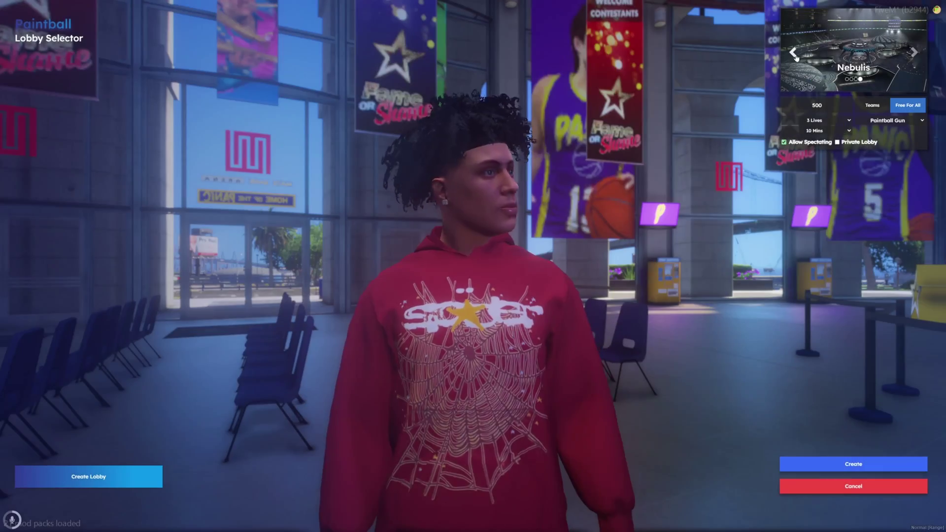
left_click(793, 54)
left_click(793, 54)
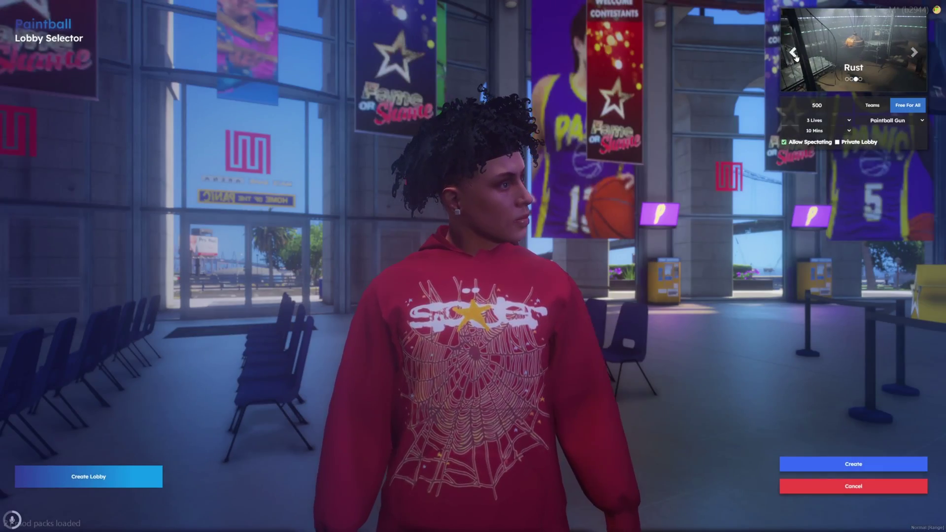
left_click(873, 105)
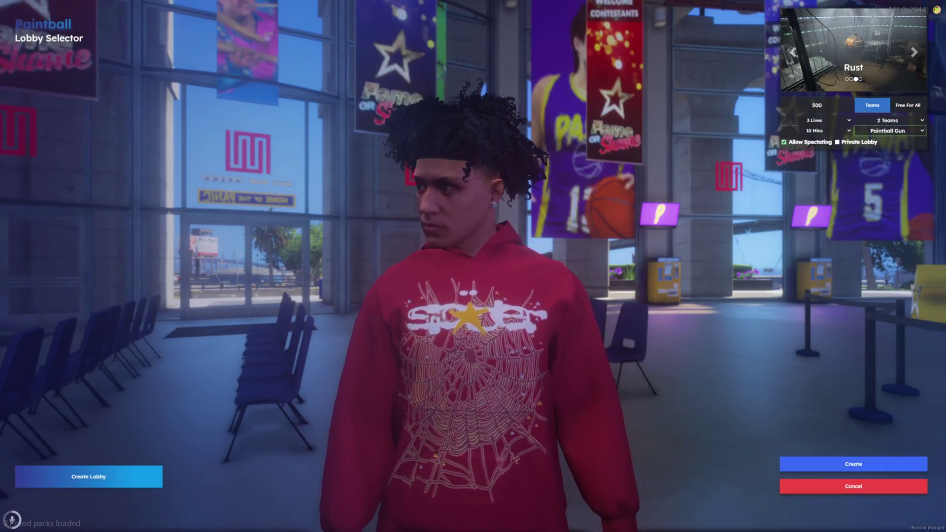
left_click(783, 143)
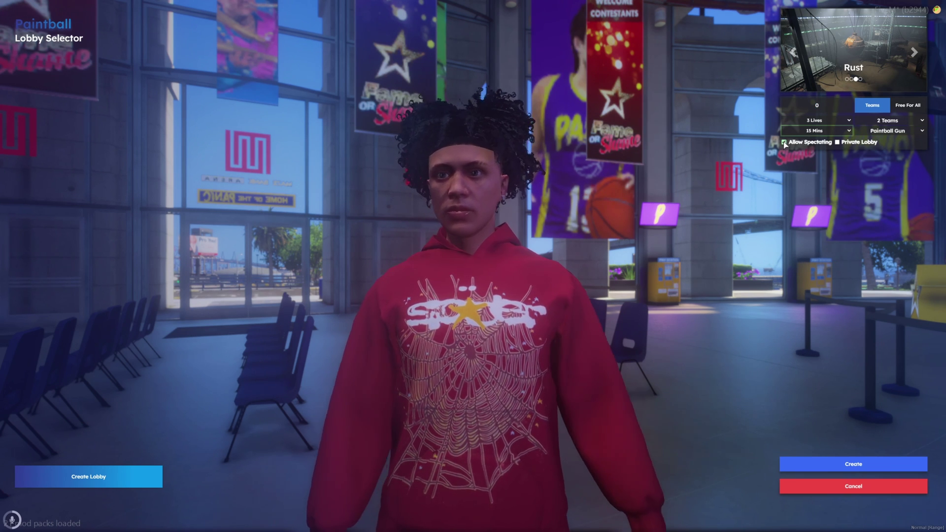
left_click(784, 142)
left_click(837, 142)
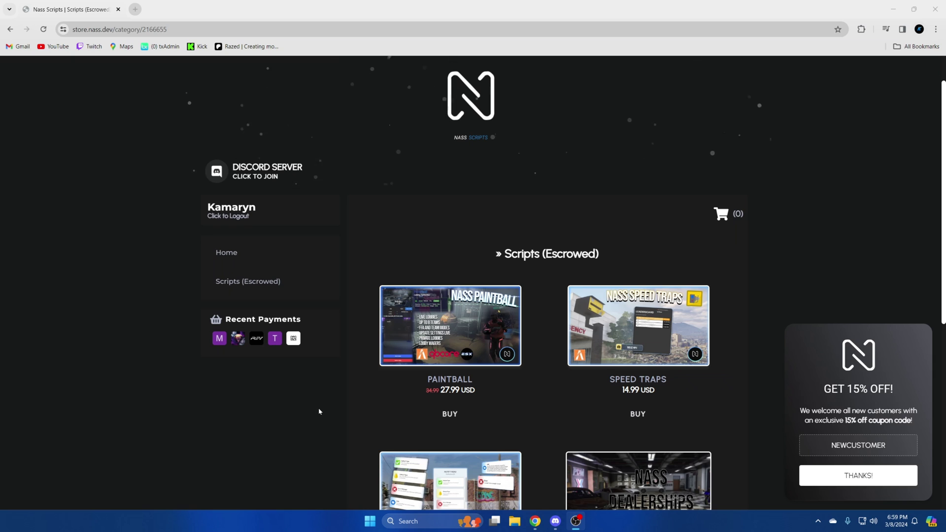
Open the Paintball script's details and scroll down to its Add To Cart button.
left_click(456, 330)
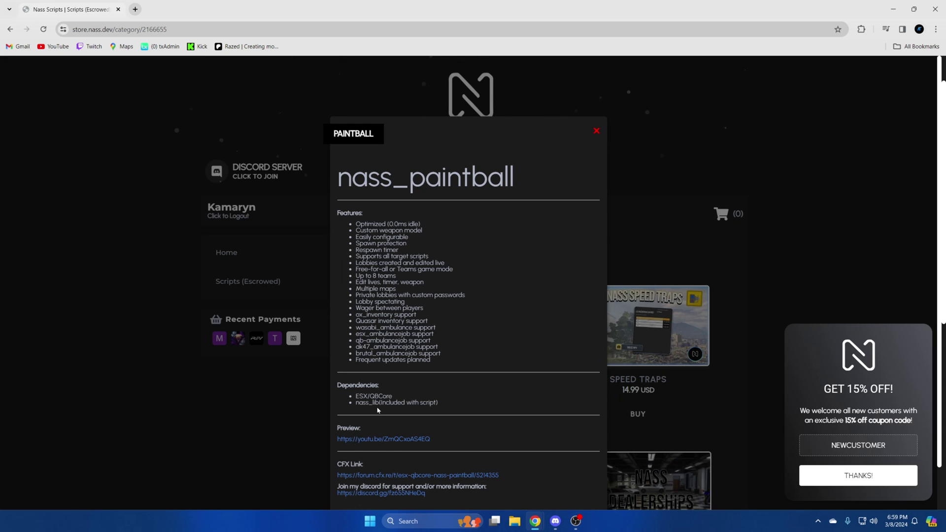
scroll(380, 409, "down", 1)
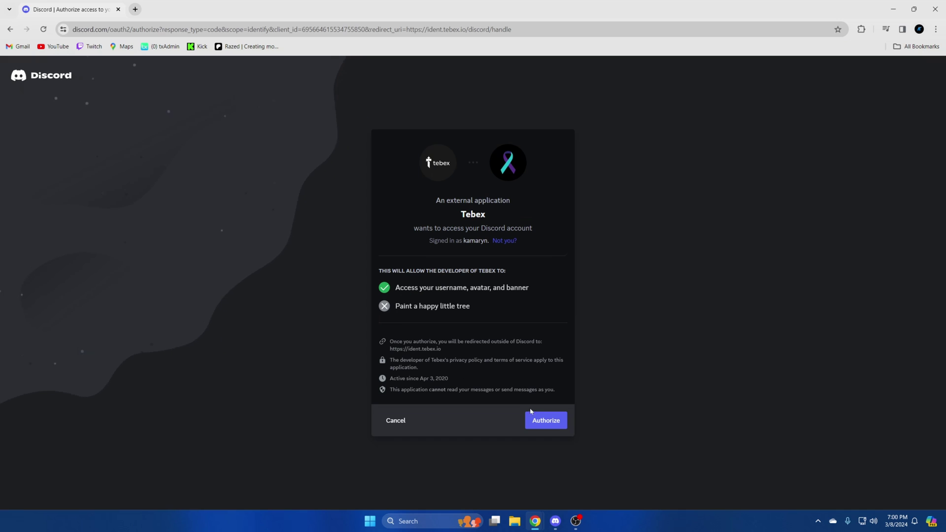
Authorize Tebex with Discord, dismiss the 15% coupon popup, and proceed to checkout with Paintball.
left_click(548, 422)
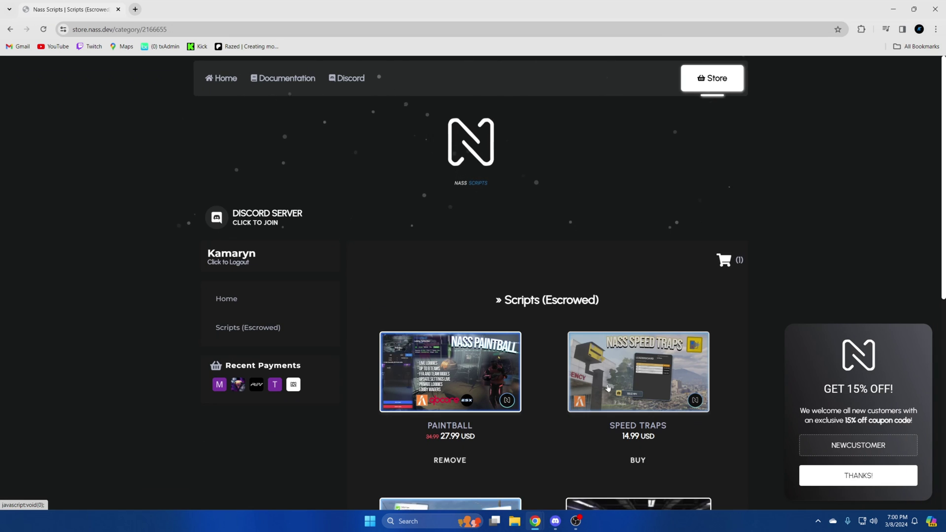
left_click(734, 262)
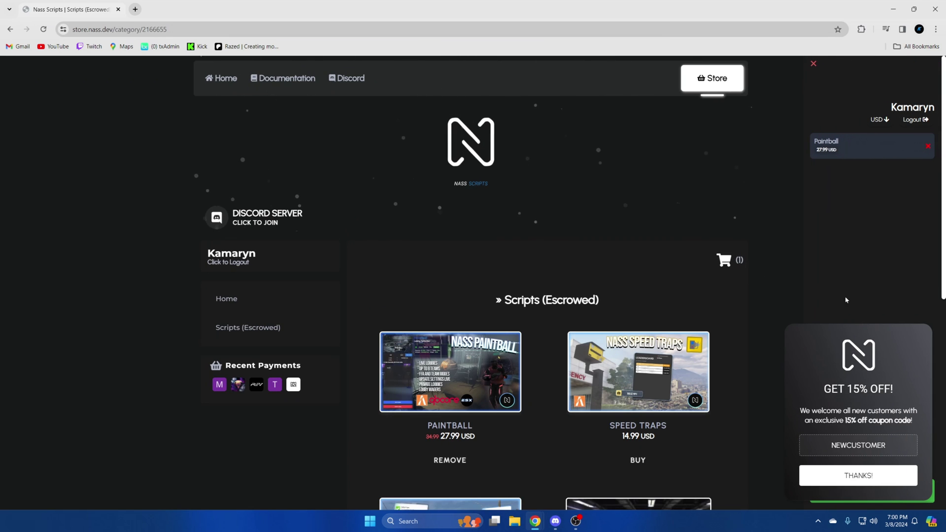
left_click(874, 473)
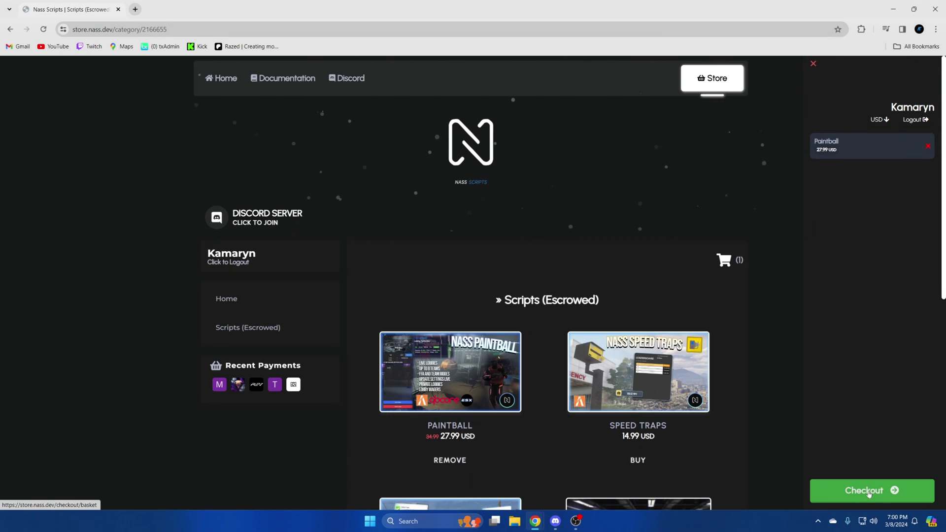
scroll(643, 367, "down", 2)
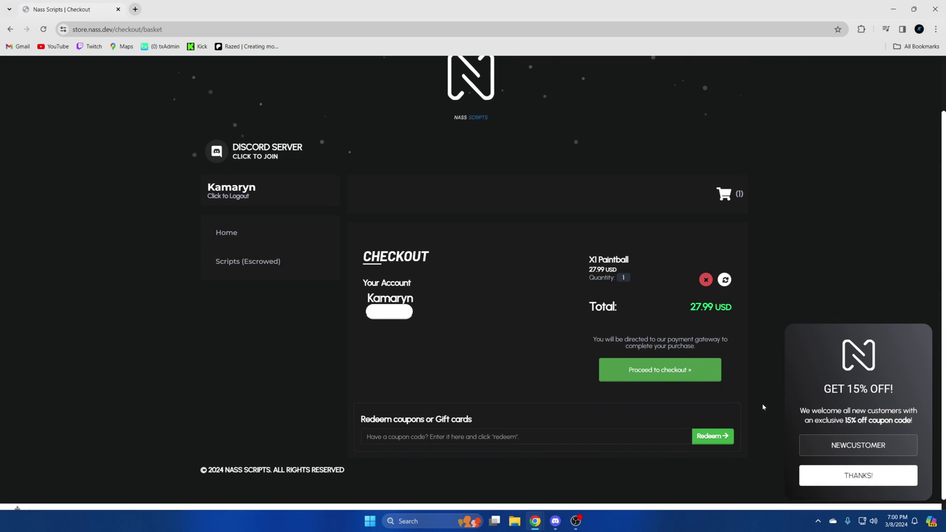
left_click(643, 367)
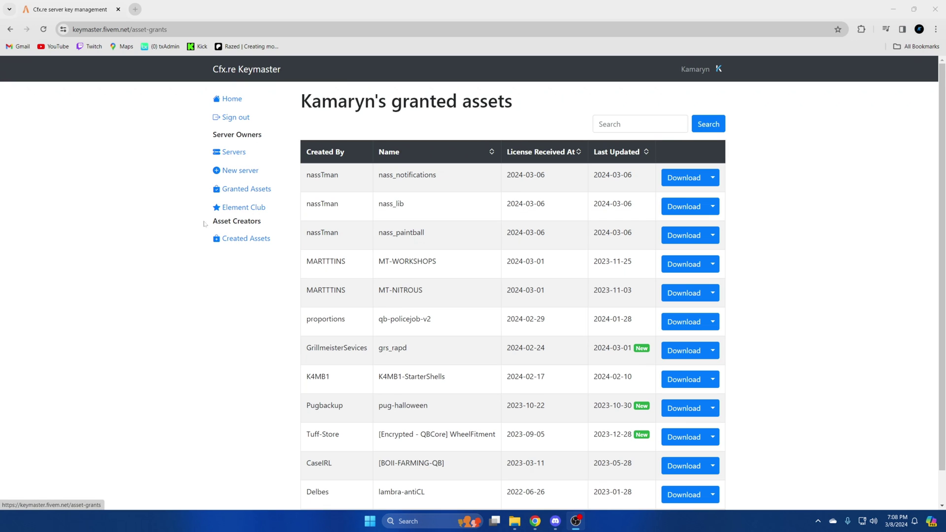
Download the nass_paintball and nass_lib assets from Keymaster's Granted Assets list.
left_click(679, 236)
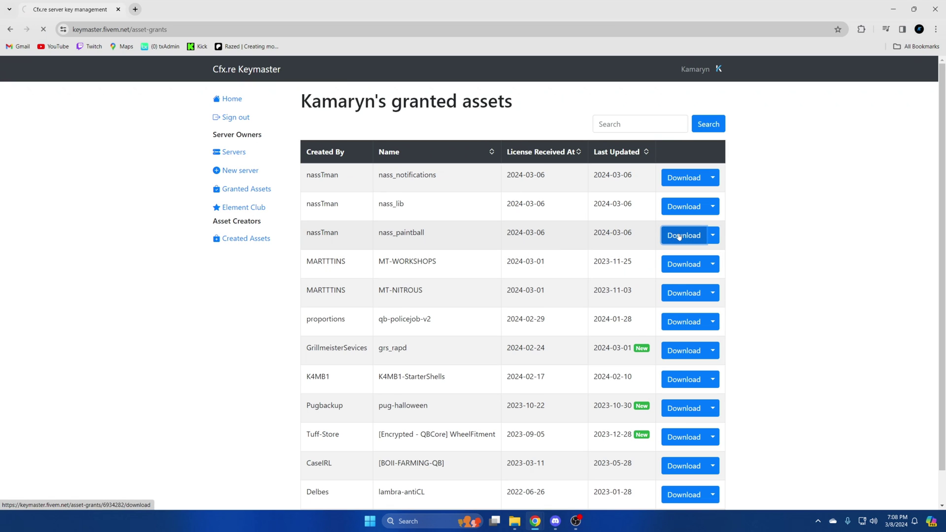
left_click(683, 207)
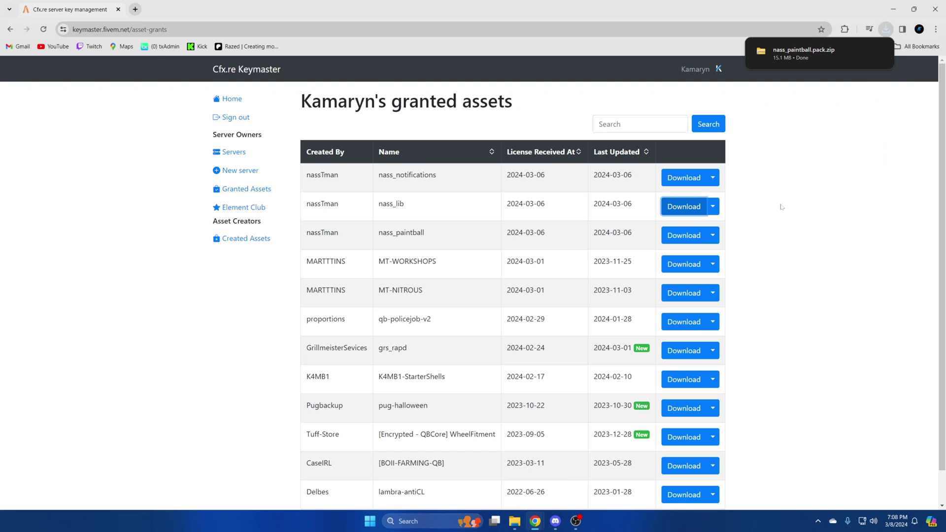
Open the downloaded nass_lib and nass_paintball archives from the browser's recent downloads.
key("alt+Tab")
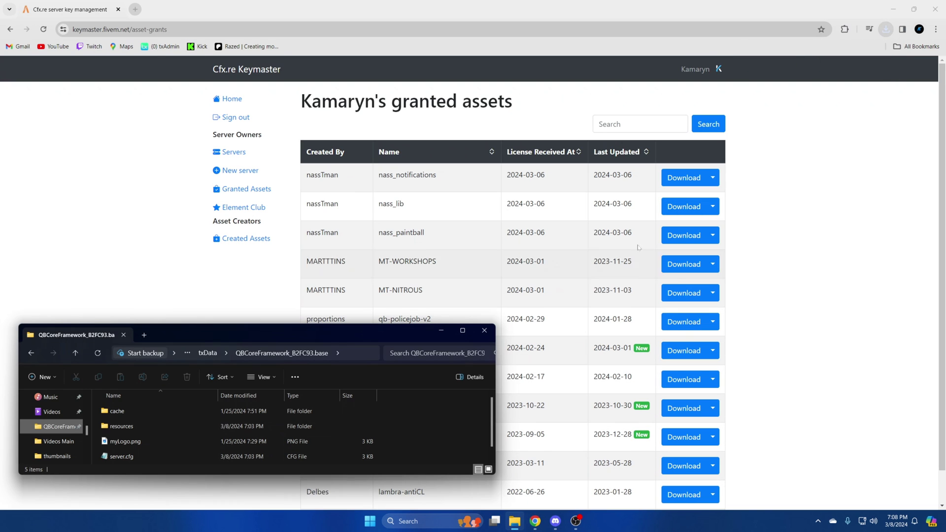
left_click(842, 54)
left_click(885, 29)
left_click(837, 72)
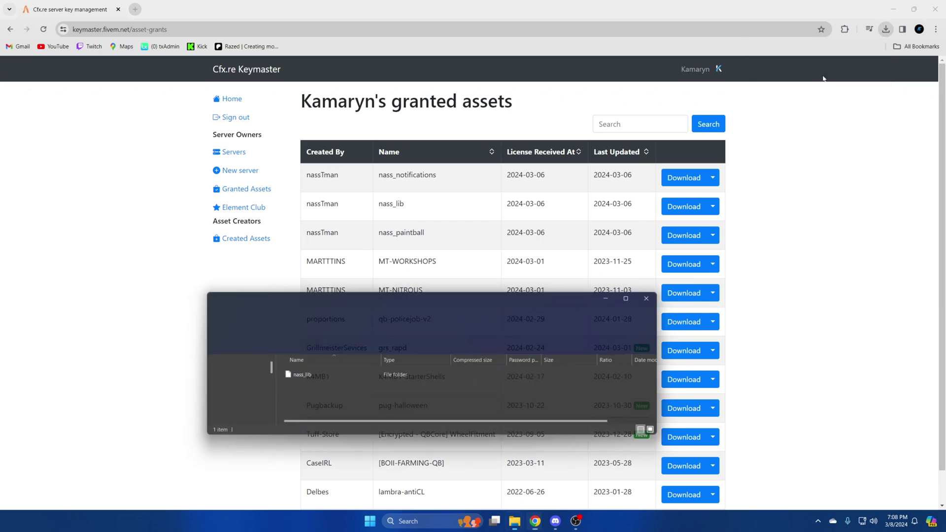
left_click(885, 29)
left_click(826, 97)
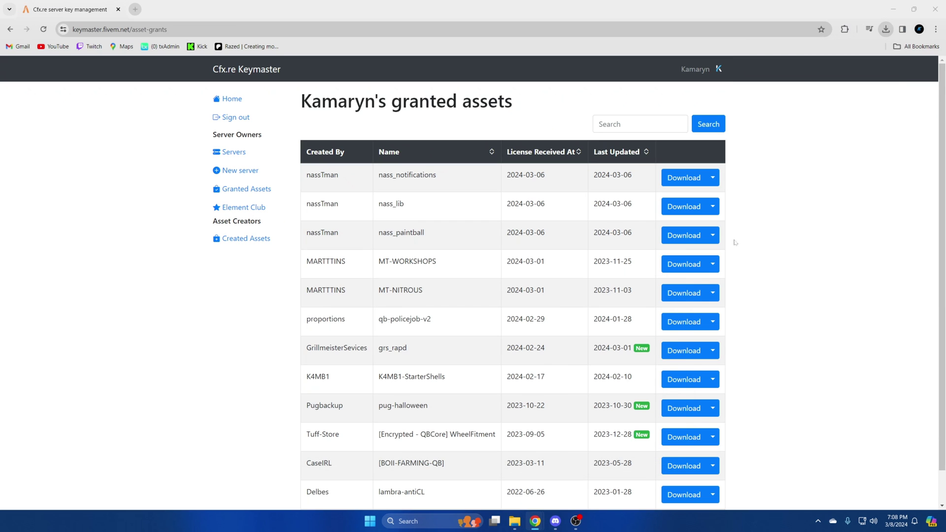
Copy the nass_paintball folder into the QBCoreFramework server's resources folder.
mouse_move(509, 525)
left_click(414, 485)
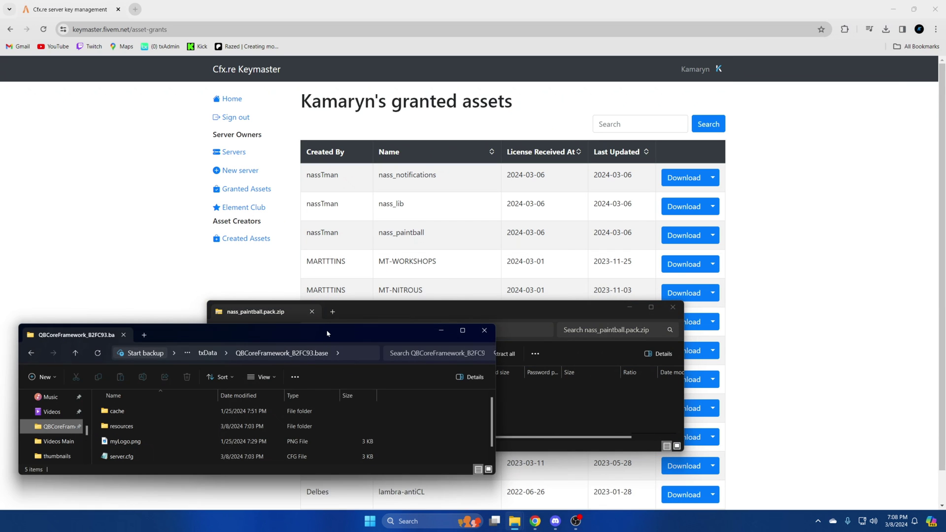
left_click_drag(335, 313, 759, 298)
double_click(580, 372)
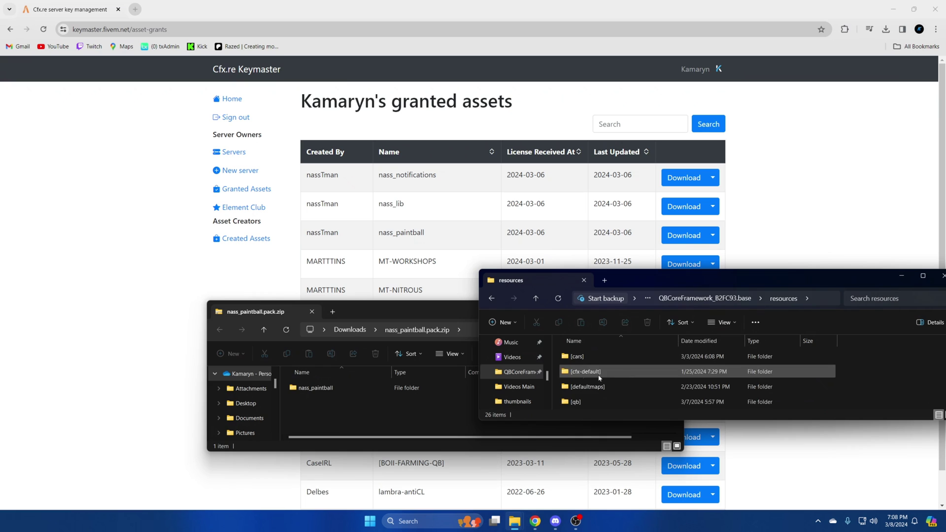
left_click_drag(383, 314, 211, 291)
left_click_drag(144, 365, 924, 378)
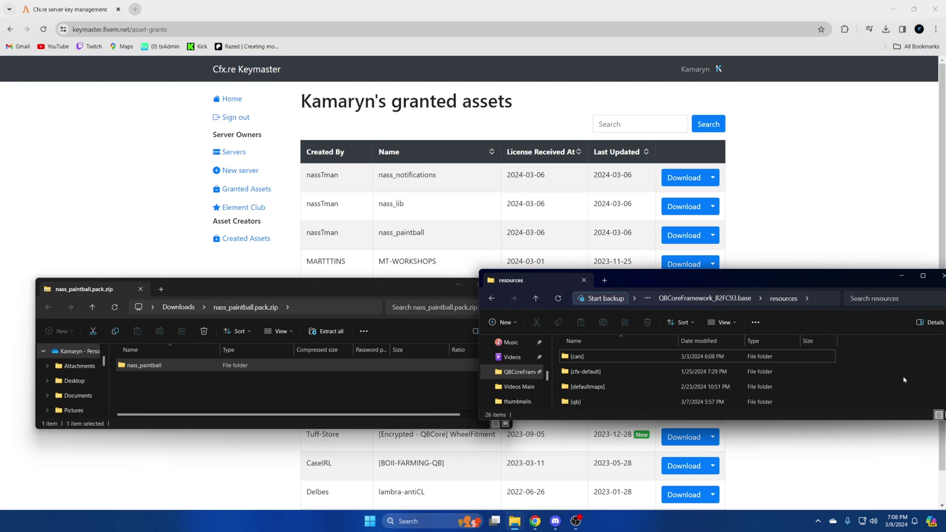
Copy the nass_lib folder into the same resources folder.
mouse_move(514, 521)
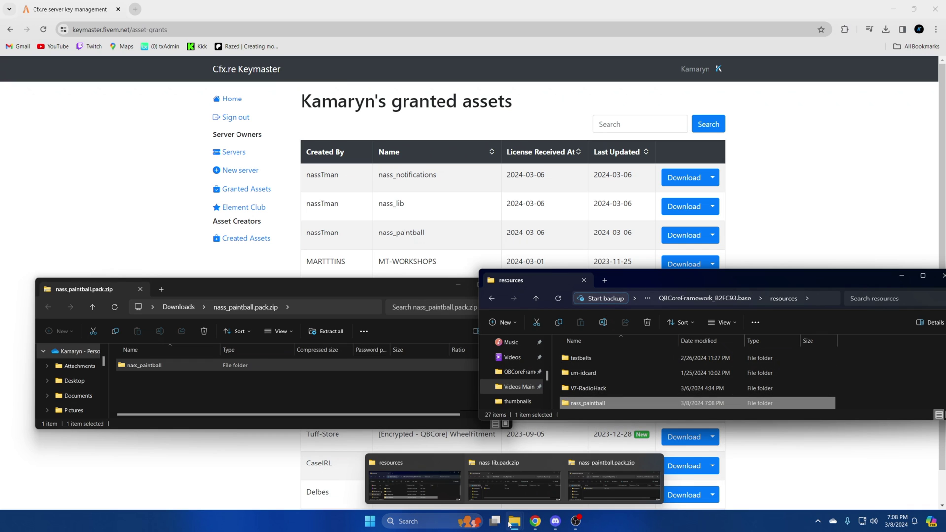
left_click(419, 483)
left_click_drag(374, 309, 241, 297)
left_click_drag(163, 364, 869, 386)
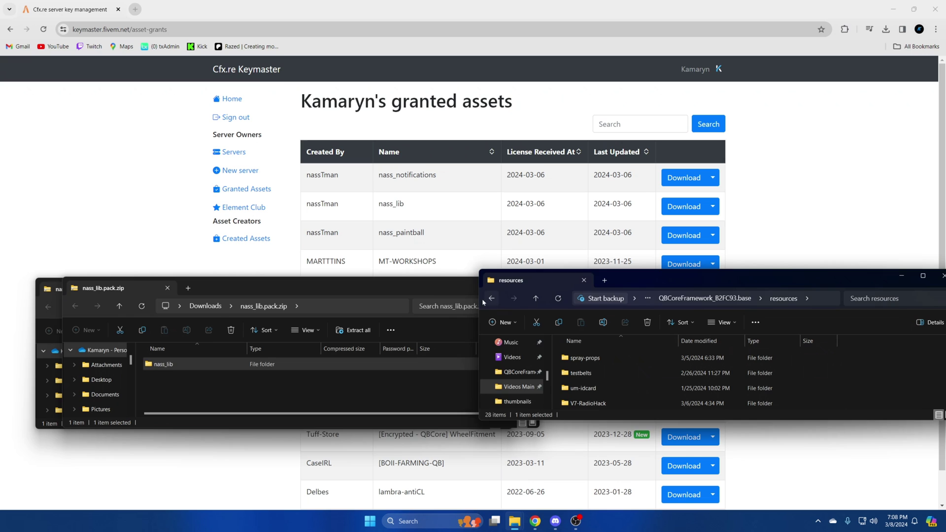
Close the nass_lib and nass_paintball archive windows.
left_click(528, 283)
left_click(446, 292)
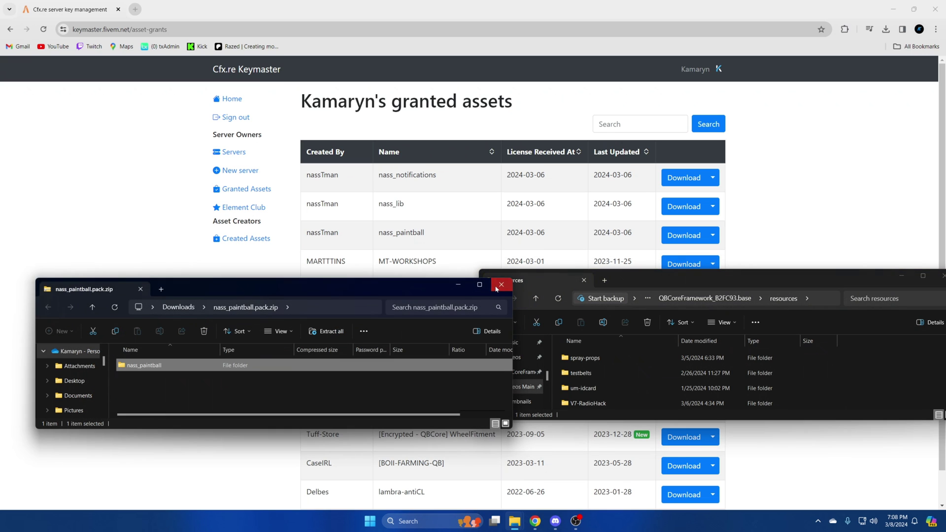
left_click(502, 290)
left_click_drag(650, 284, 376, 273)
Go up to QBCoreFramework_B2FC93.base and open server.cfg in Visual Studio Code.
left_click(416, 287)
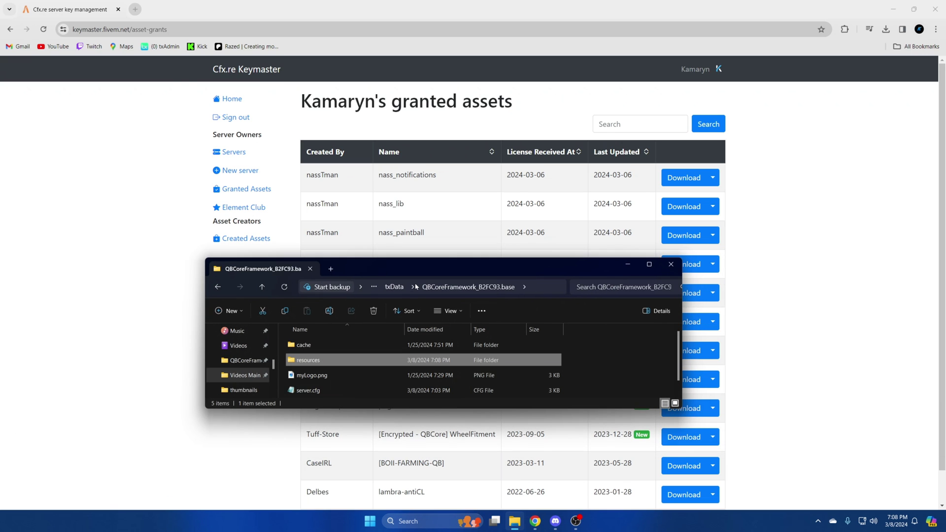
left_click(342, 392)
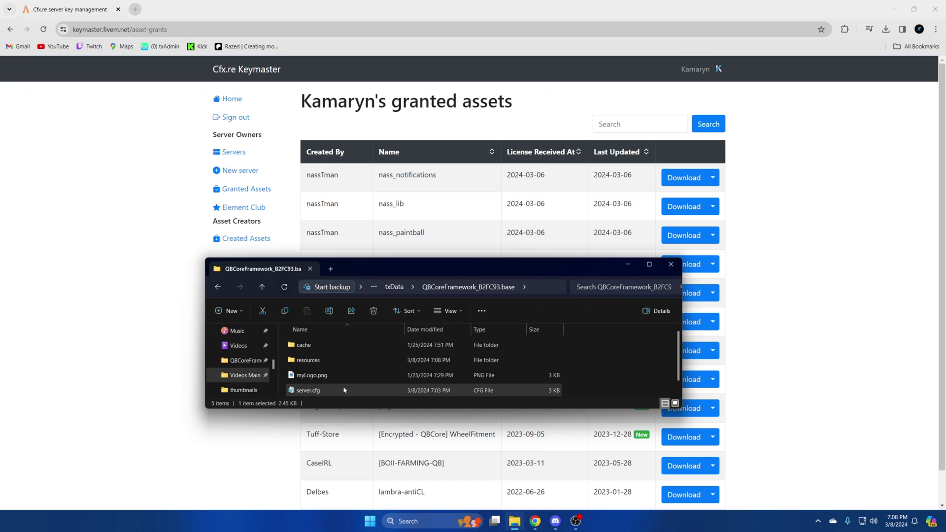
right_click(343, 393)
mouse_move(394, 225)
left_click(478, 227)
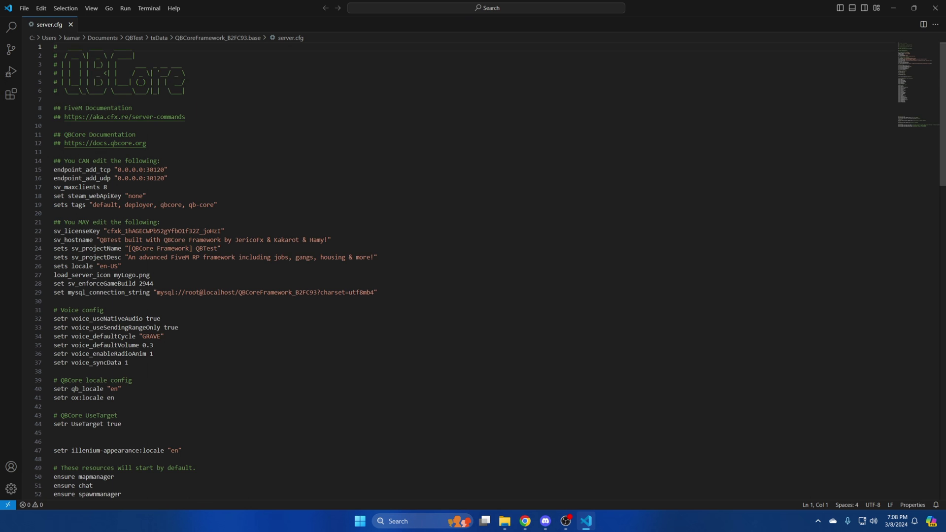
Append 'ensure nass_lib' and 'ensure nass_paintball' at the end of server.cfg and save it.
scroll(473, 271, "down", 14)
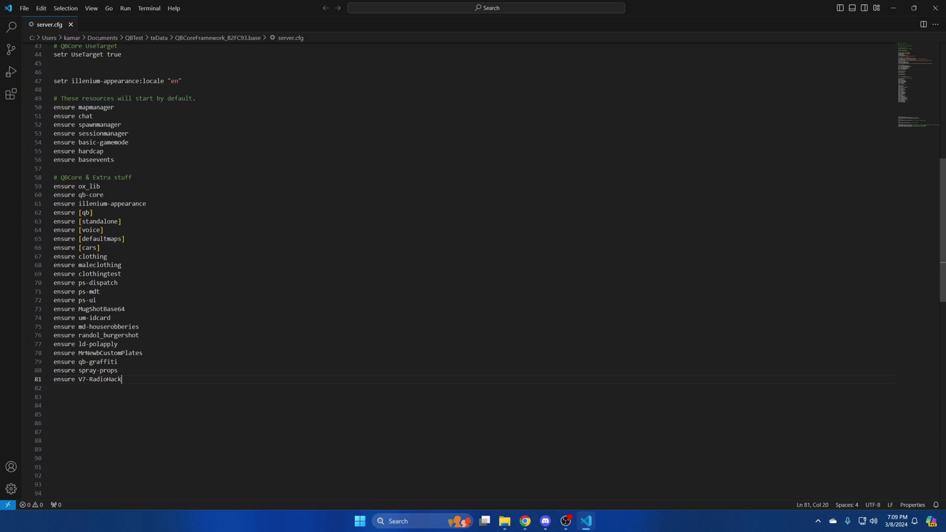
type("nsure nass_lib")
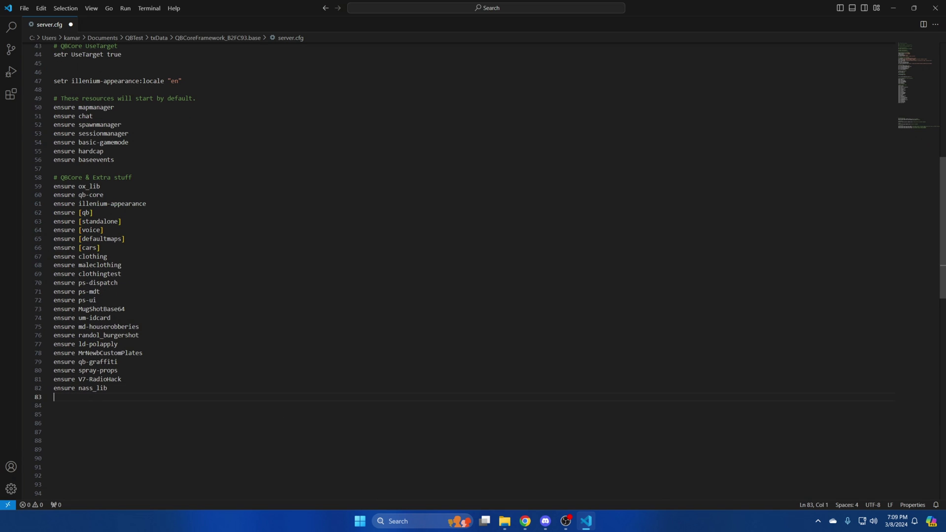
type("ensure na")
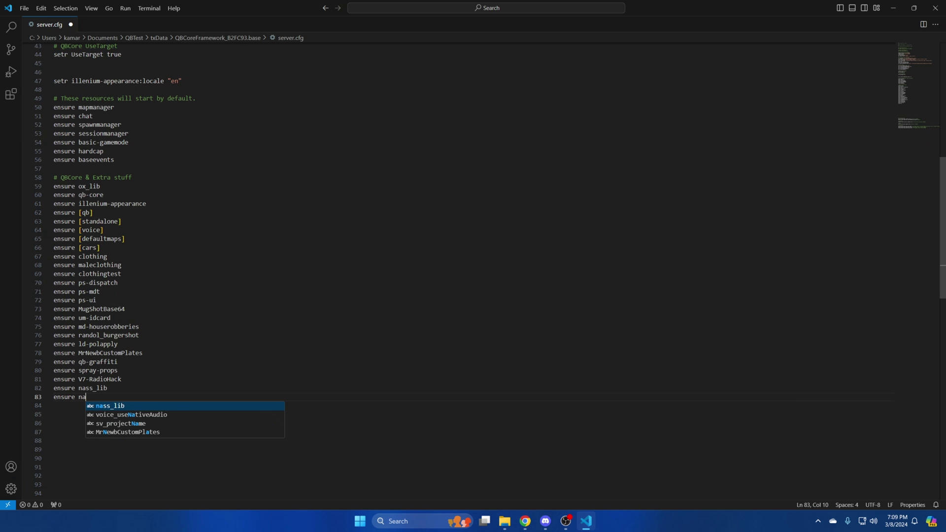
type("ss_op")
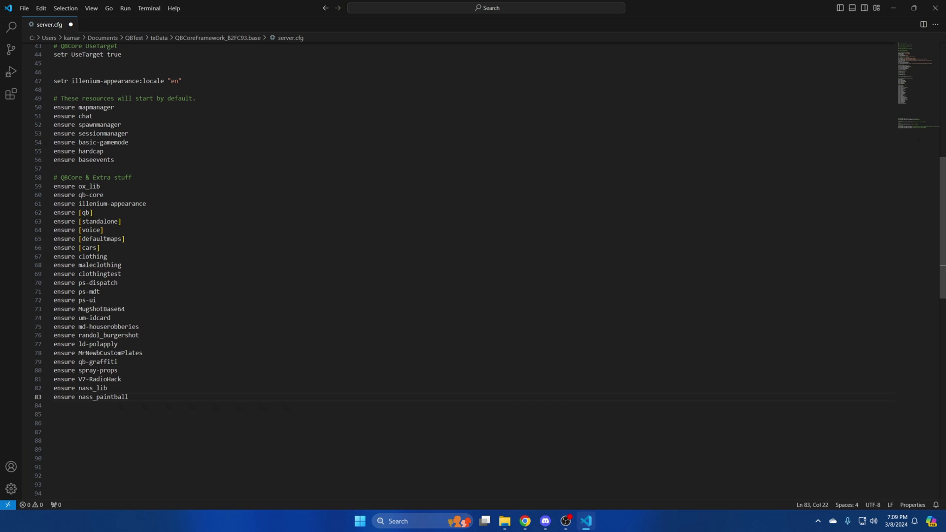
scroll(474, 266, "up", 12)
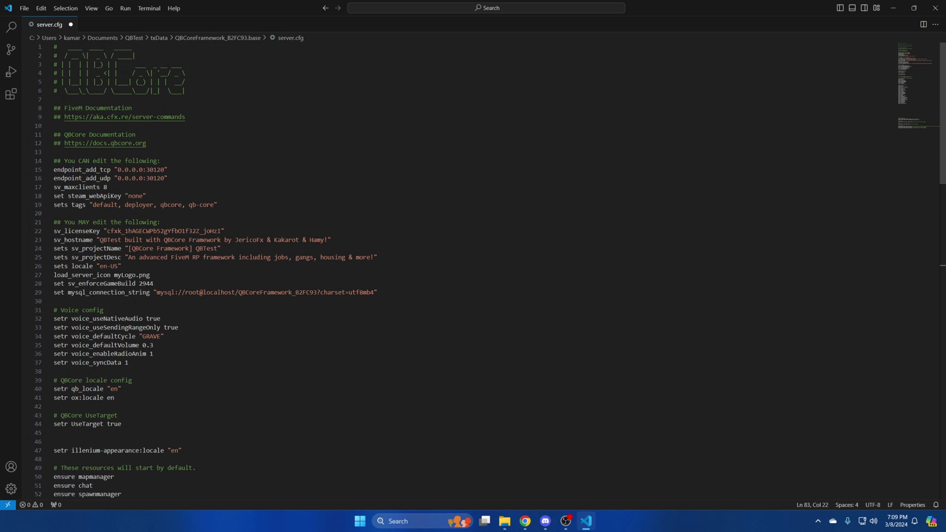
left_click(24, 8)
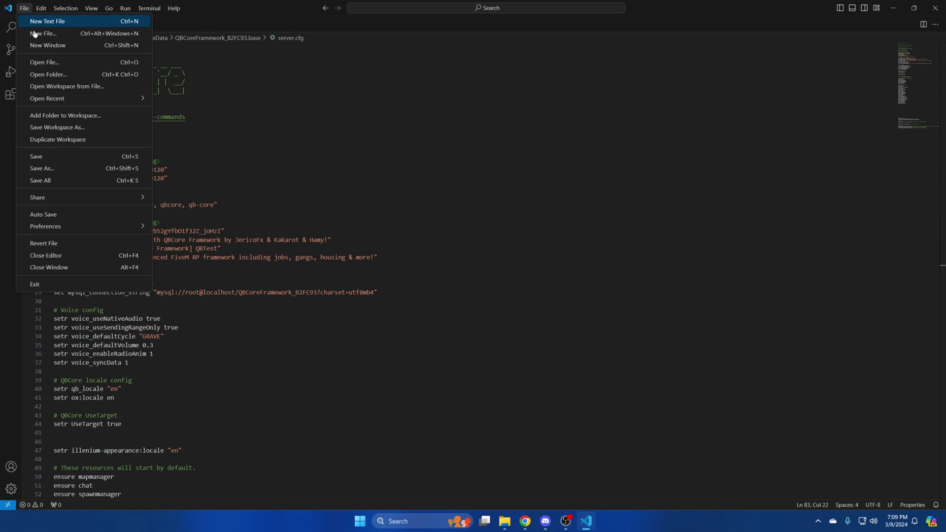
left_click(63, 155)
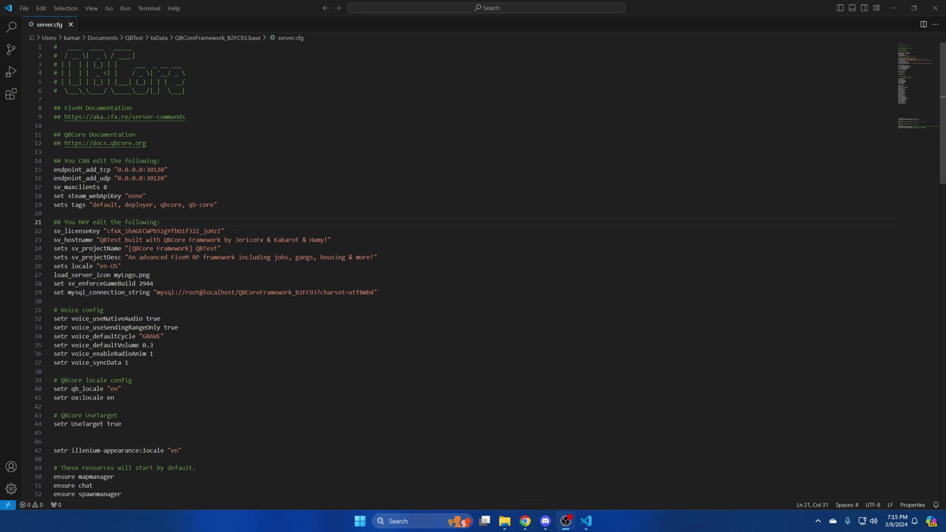
Open resources > nass_lib's config.lua in Visual Studio Code.
left_click(500, 526)
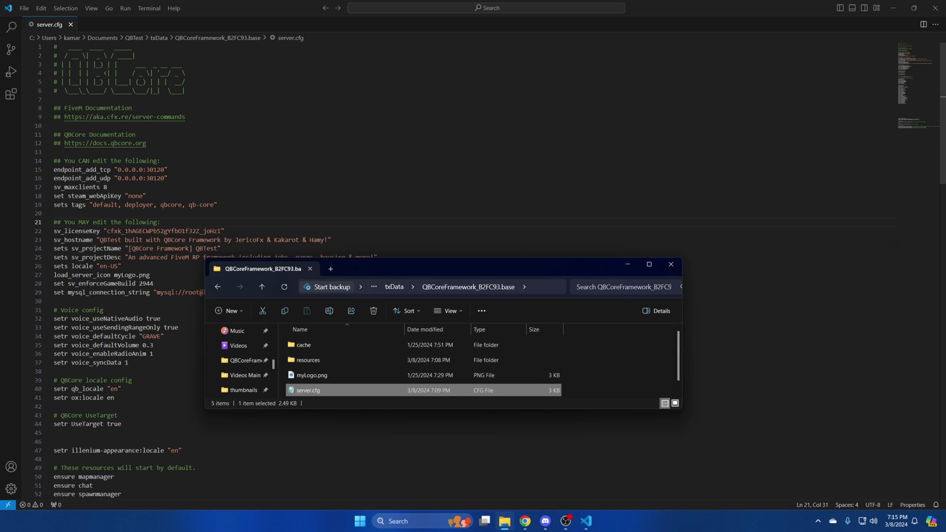
double_click(351, 361)
scroll(351, 365, "down", 2)
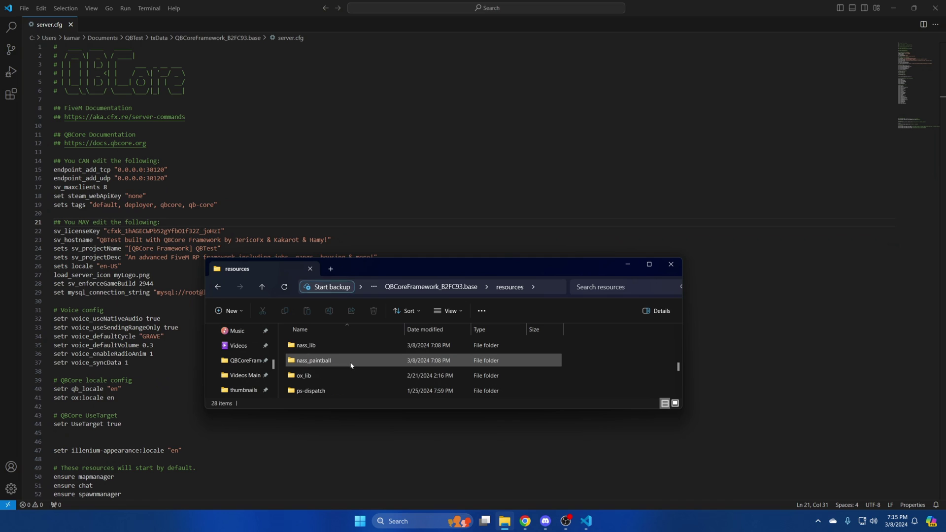
double_click(351, 361)
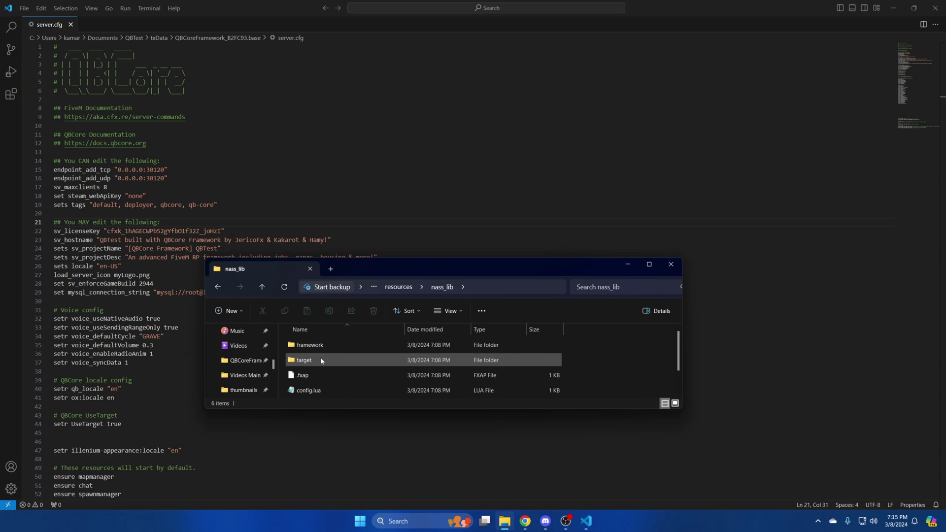
right_click(322, 390)
mouse_move(362, 227)
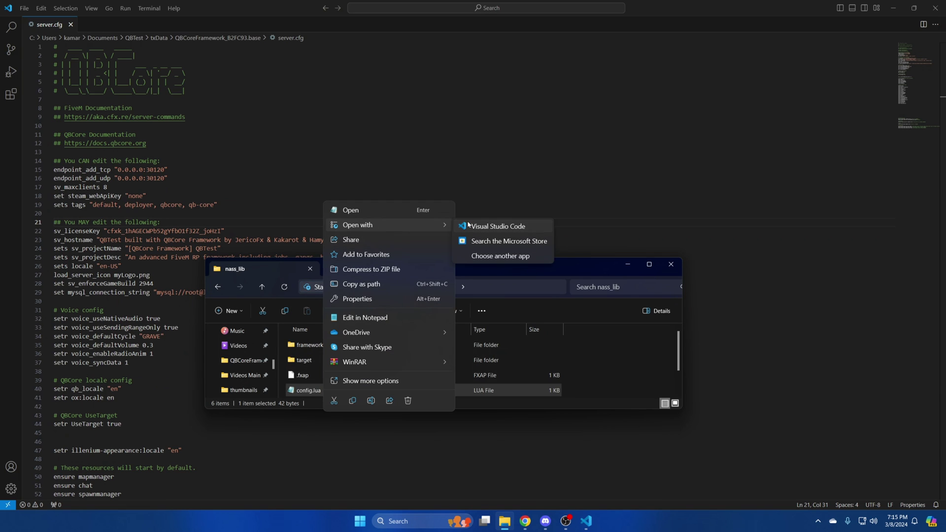
left_click(498, 224)
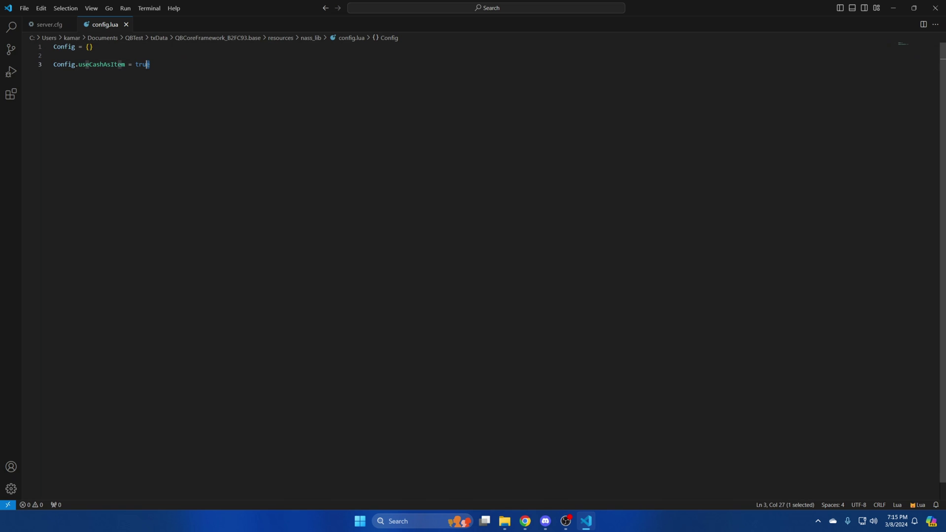
Change Config.useCashAsItem from true to false and save config.lua.
type("false")
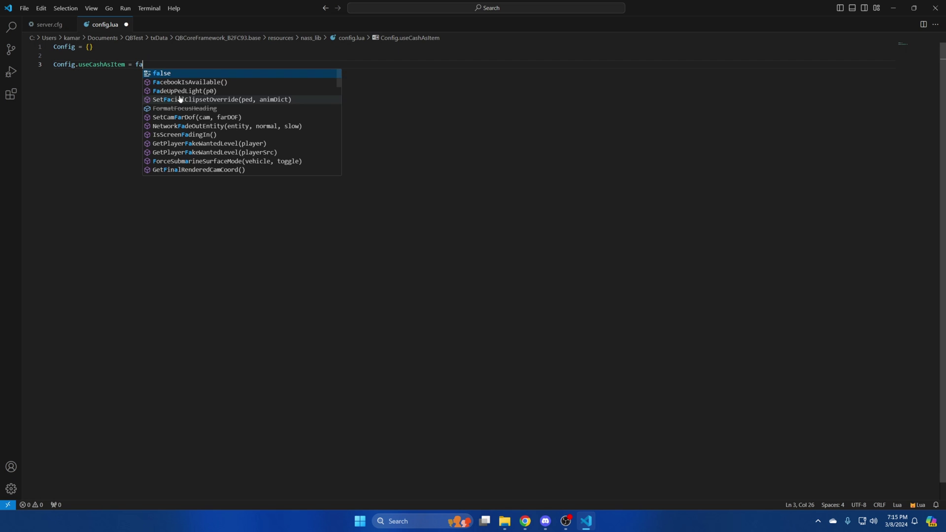
left_click(25, 8)
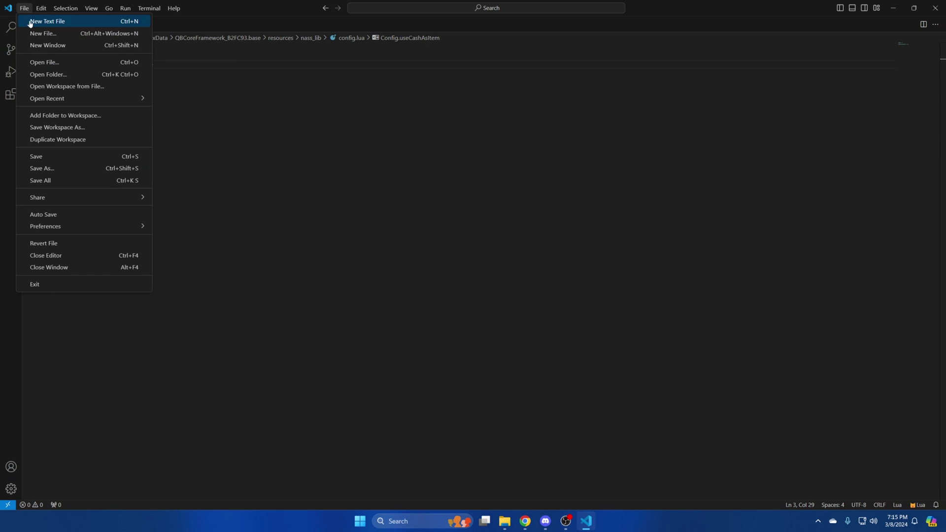
left_click(64, 155)
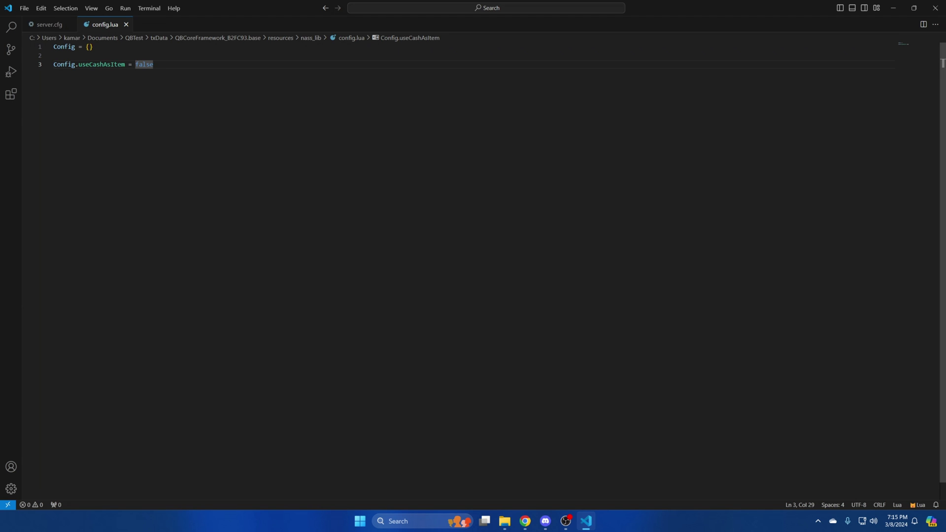
key("shift+alt+r")
Go back to resources, enter nass_paintball, and open its config.lua in Visual Studio Code.
left_click(400, 289)
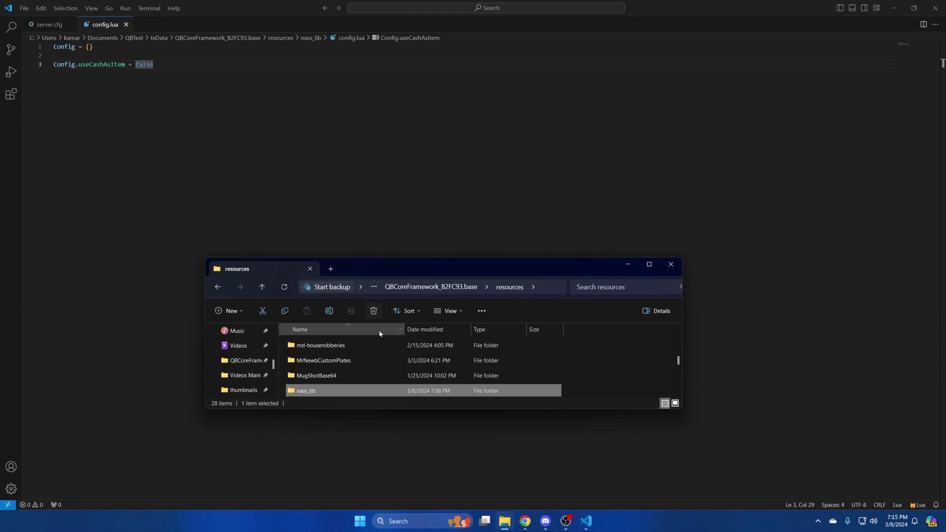
scroll(374, 343, "down", 1)
double_click(343, 360)
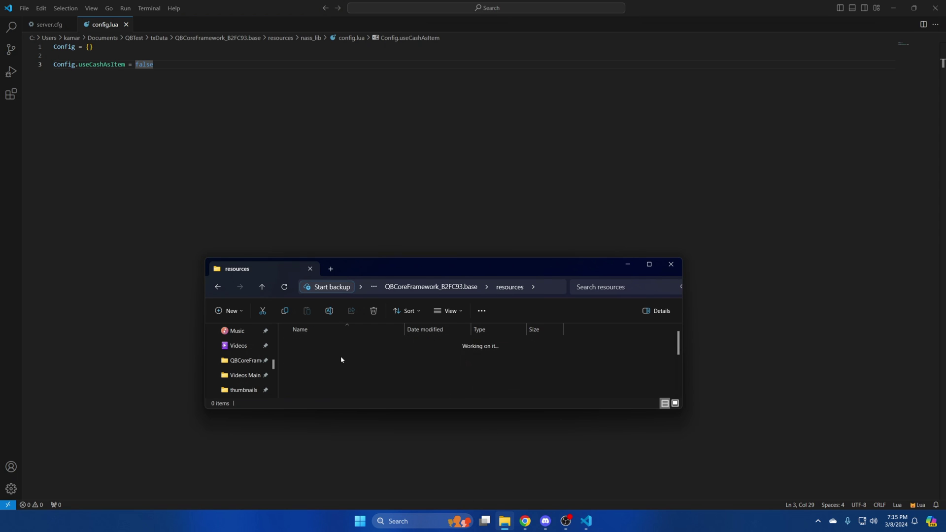
scroll(341, 356, "down", 2)
left_click(317, 350)
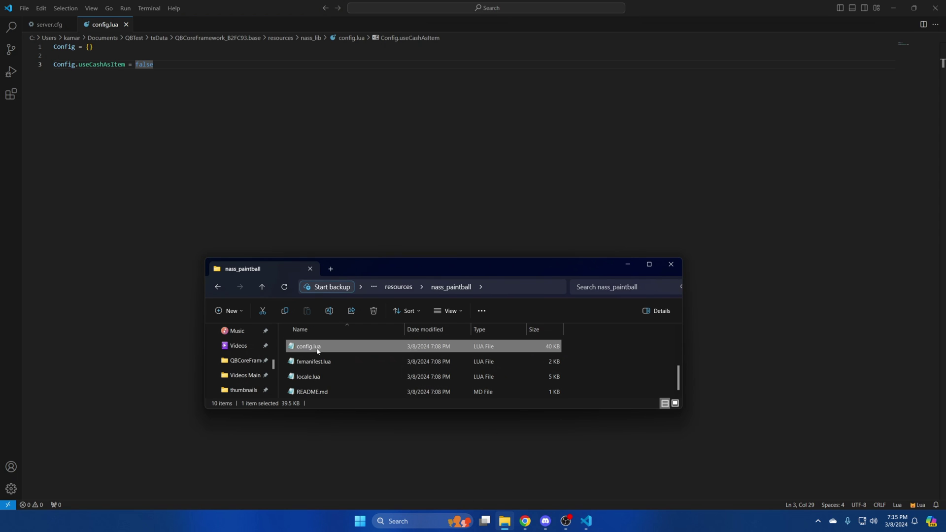
right_click(317, 351)
mouse_move(377, 186)
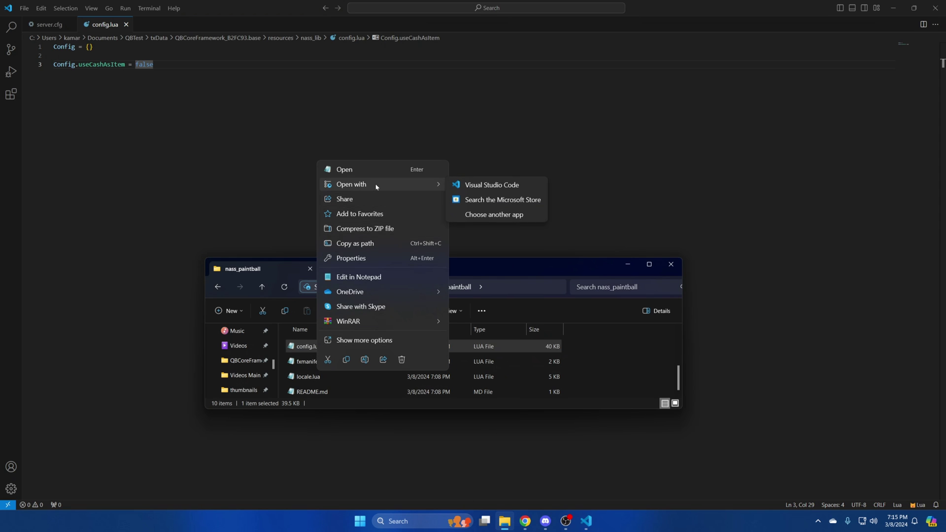
left_click(470, 186)
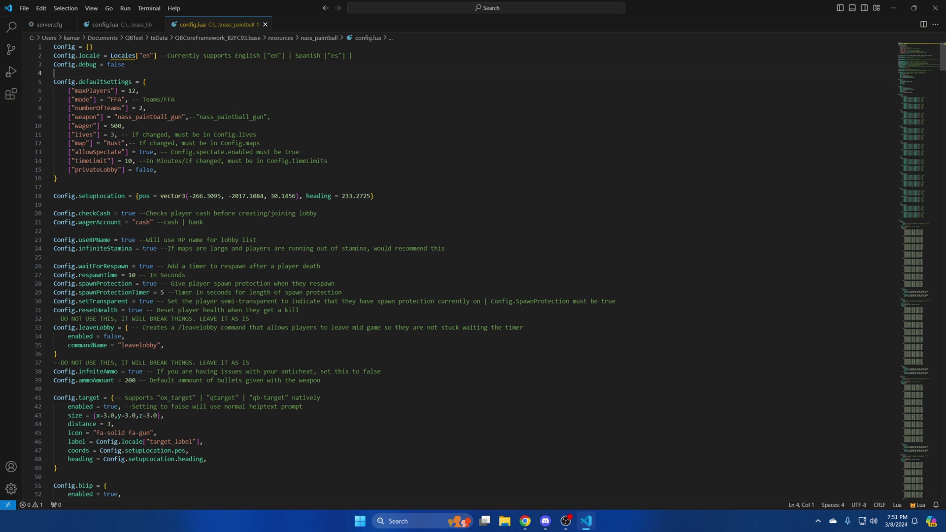
scroll(325, 271, "down", 1)
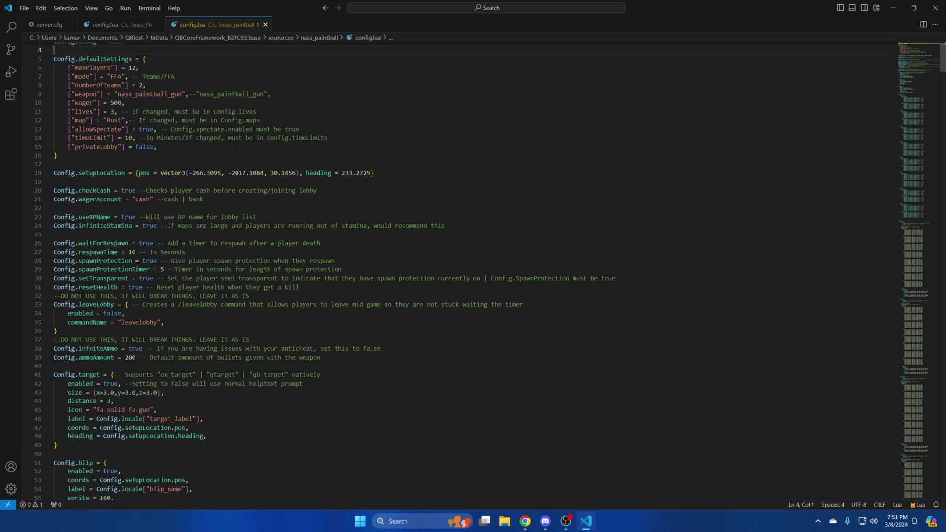
scroll(473, 271, "down", 1)
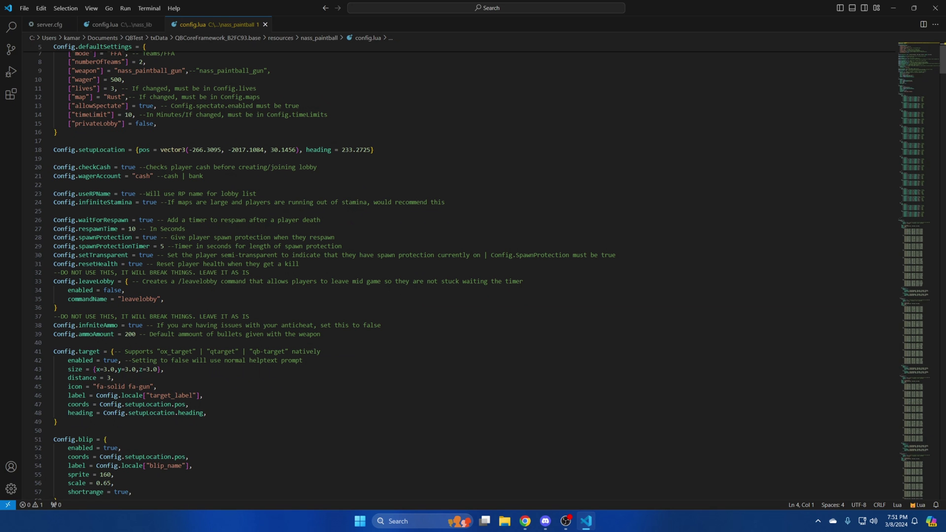
scroll(326, 276, "down", 4)
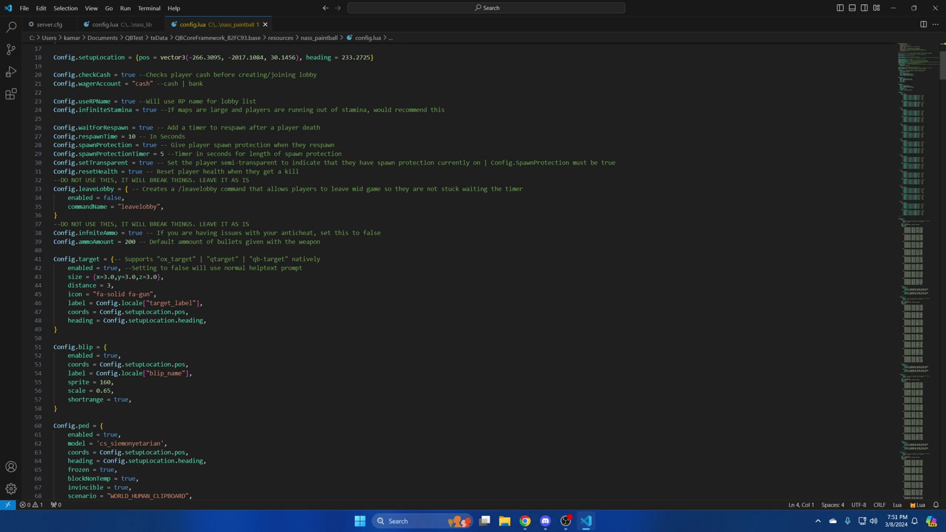
scroll(473, 271, "down", 3)
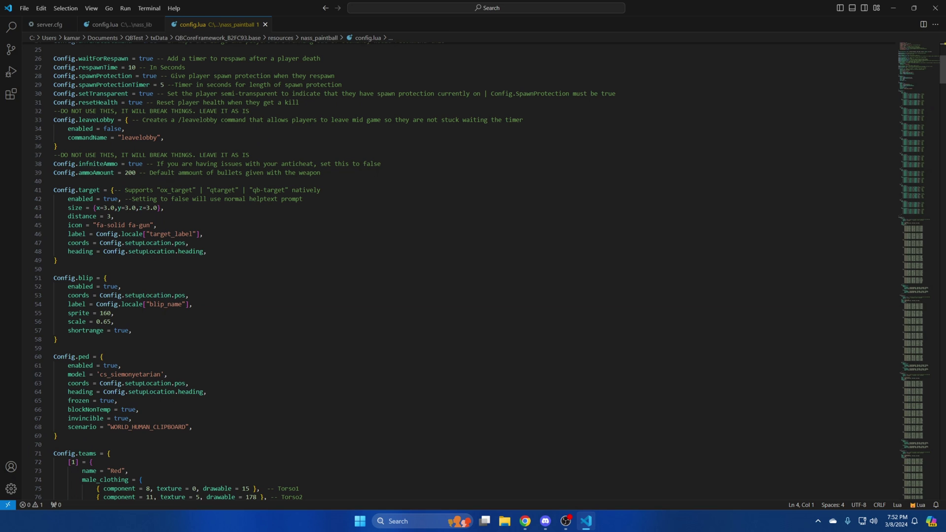
scroll(458, 271, "down", 3)
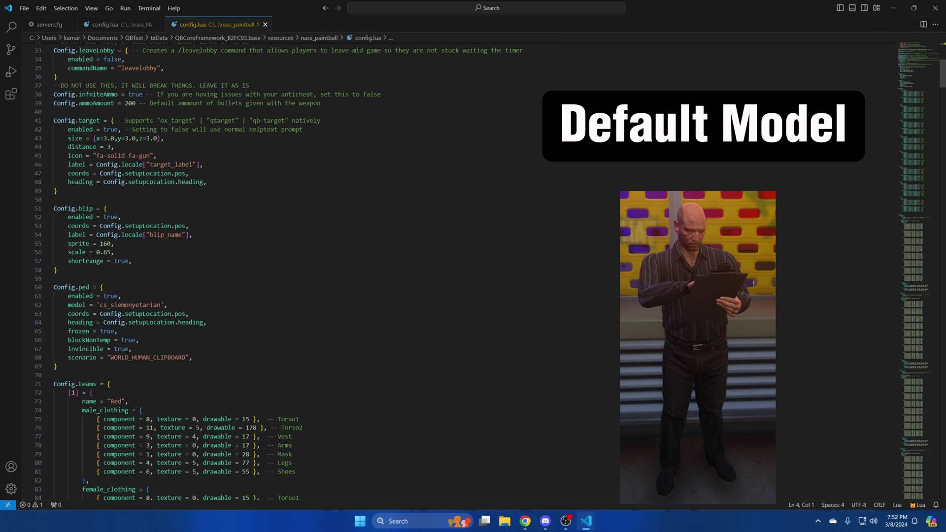
scroll(458, 271, "down", 3)
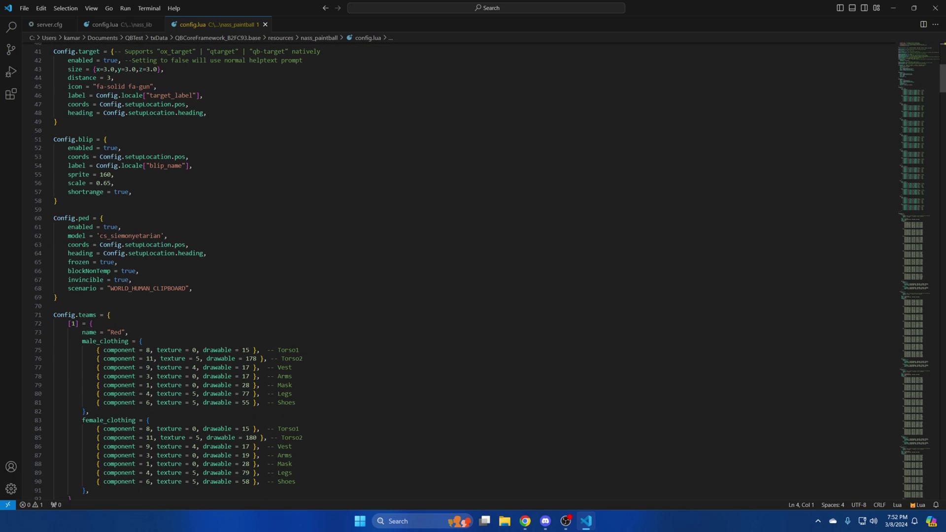
scroll(458, 271, "down", 5)
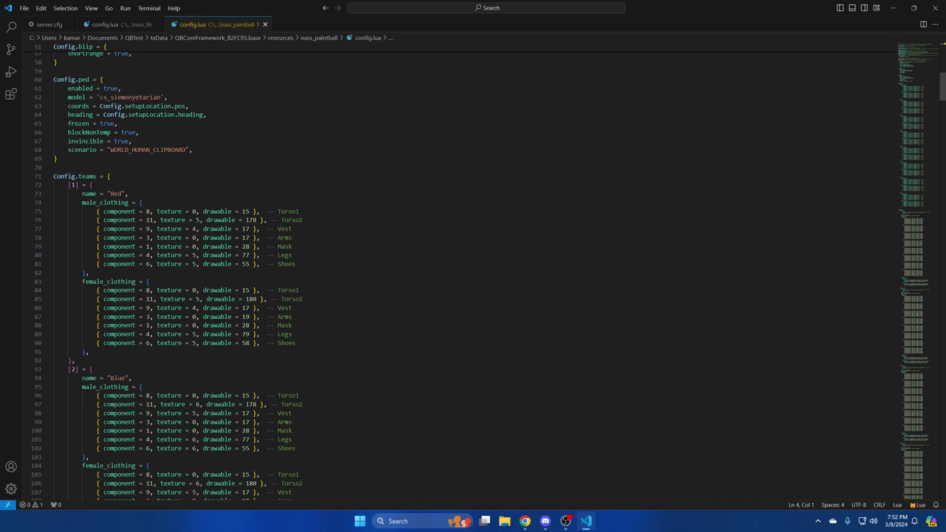
scroll(458, 271, "down", 3)
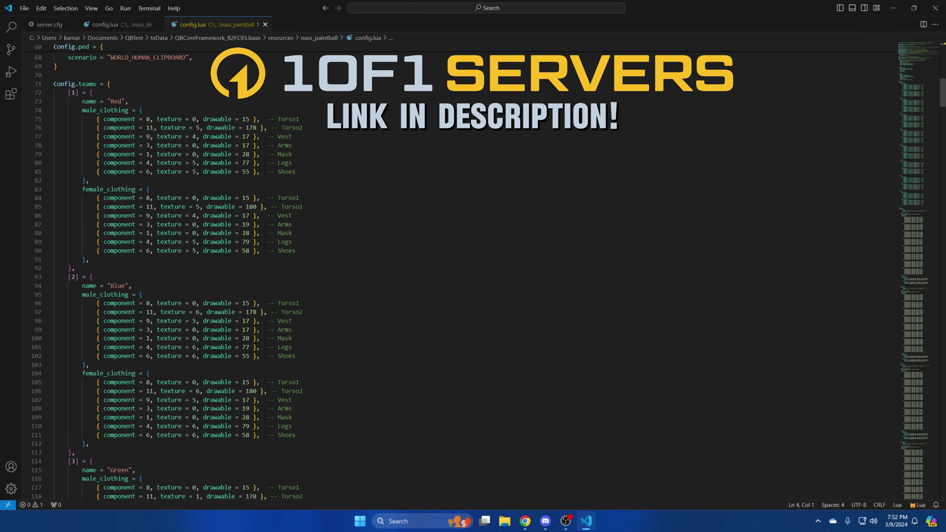
scroll(459, 271, "down", 20)
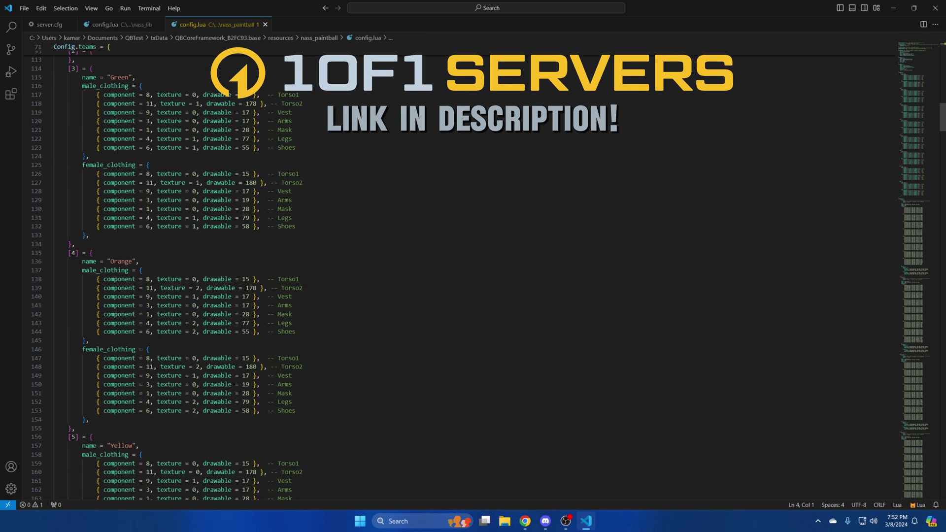
scroll(458, 271, "down", 20)
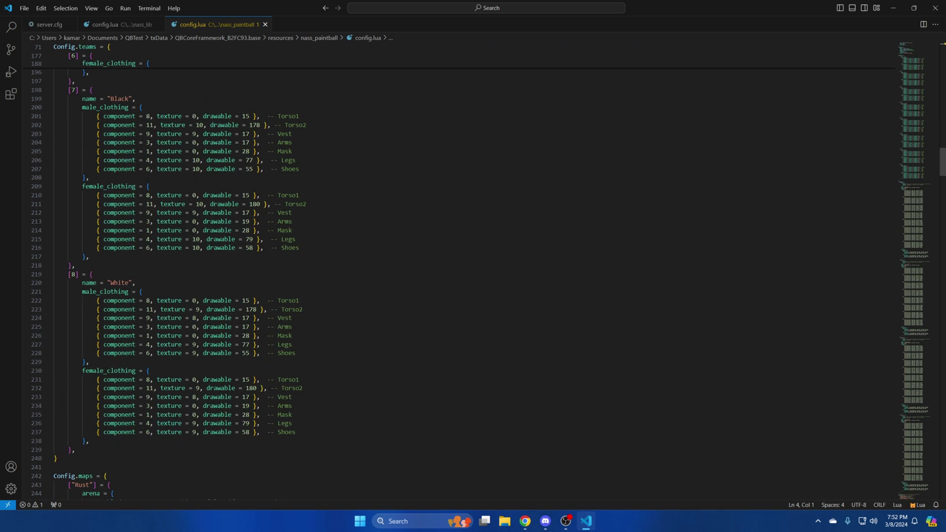
scroll(458, 271, "down", 8)
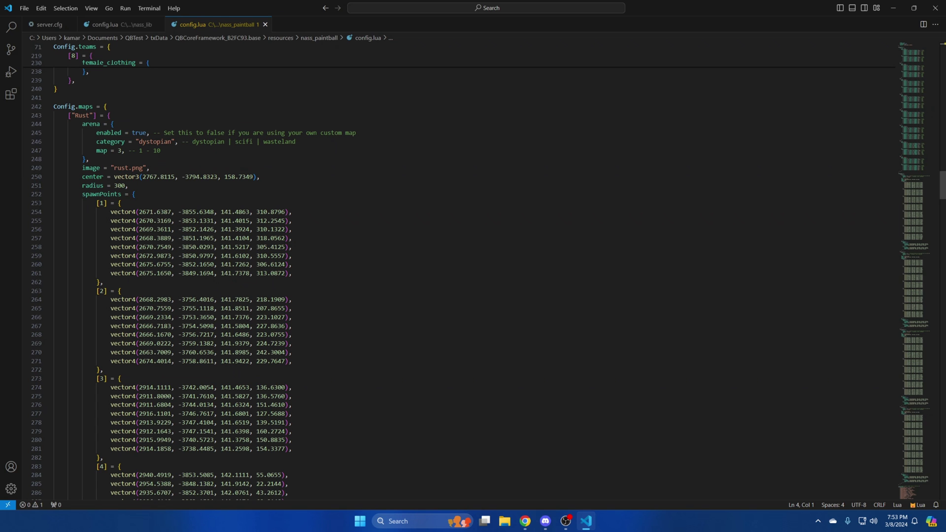
scroll(458, 271, "down", 16)
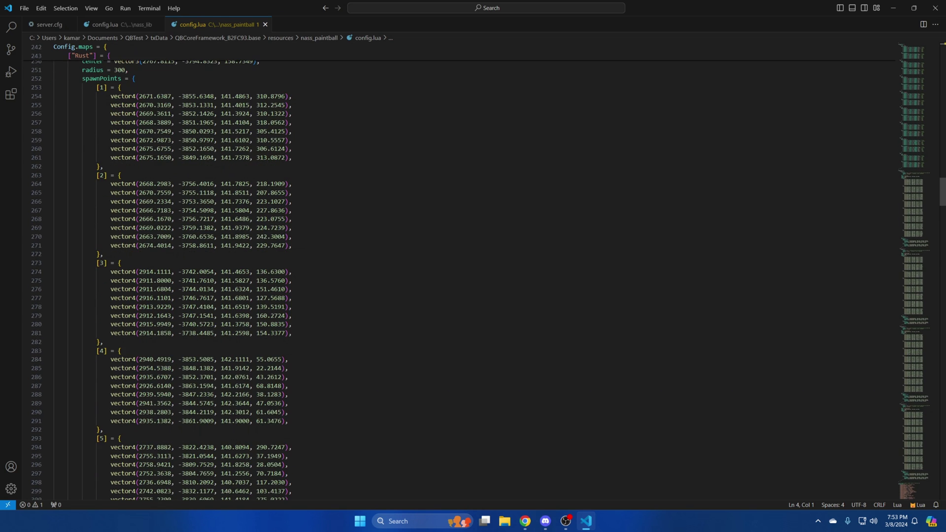
scroll(459, 271, "down", 6)
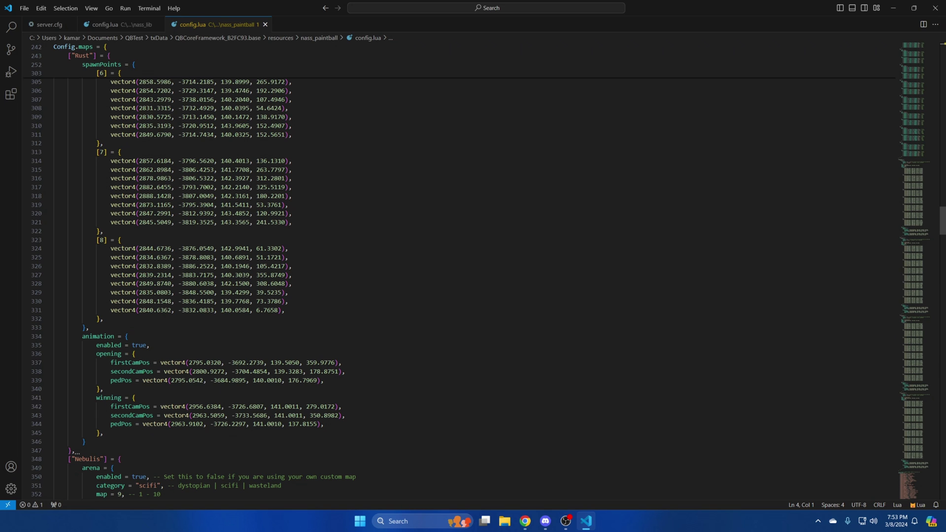
scroll(458, 271, "down", 20)
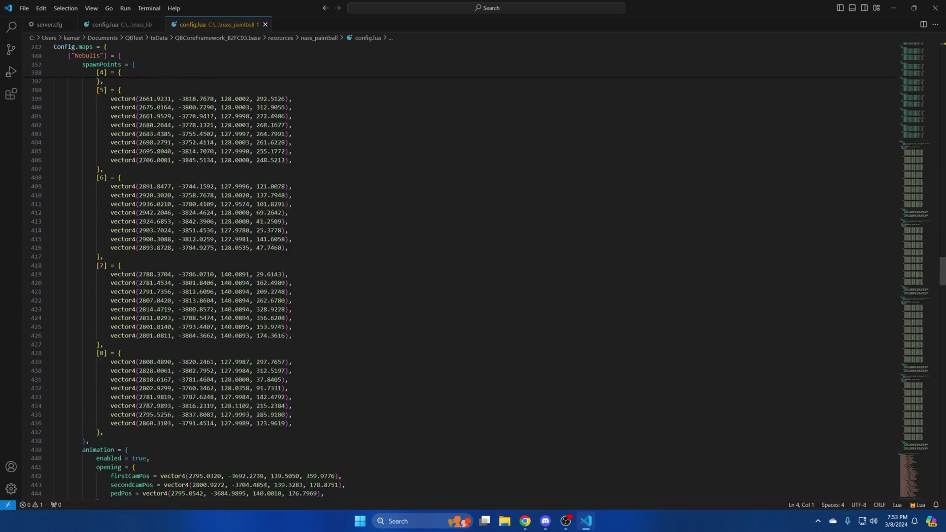
scroll(458, 271, "down", 20)
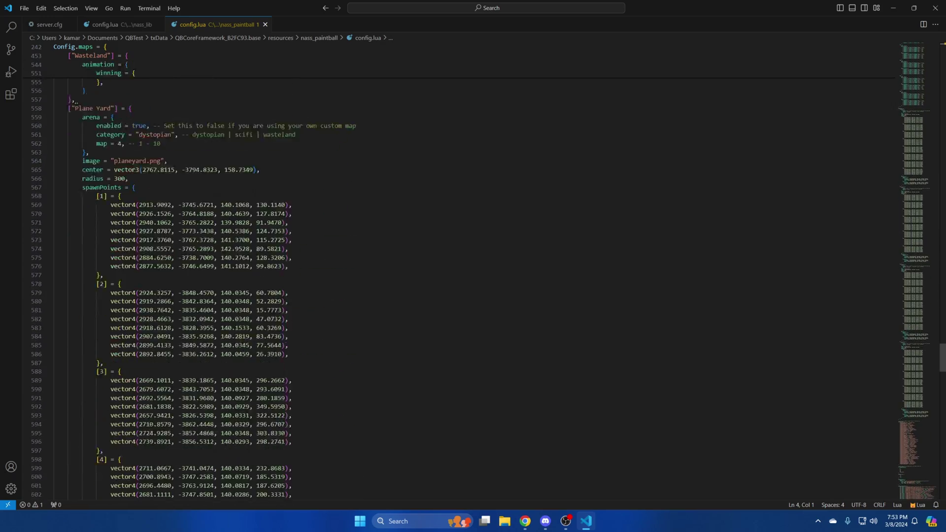
scroll(459, 271, "down", 20)
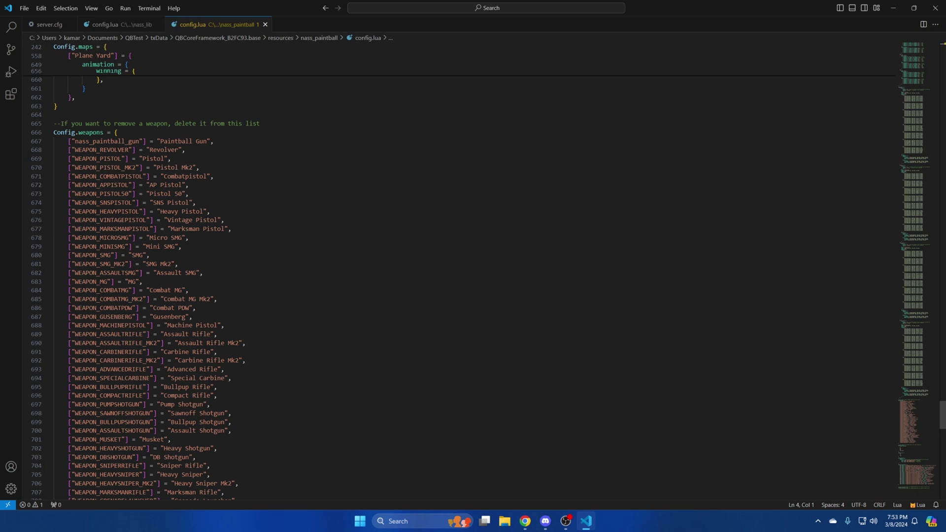
key("alt")
scroll(222, 276, "down", 10)
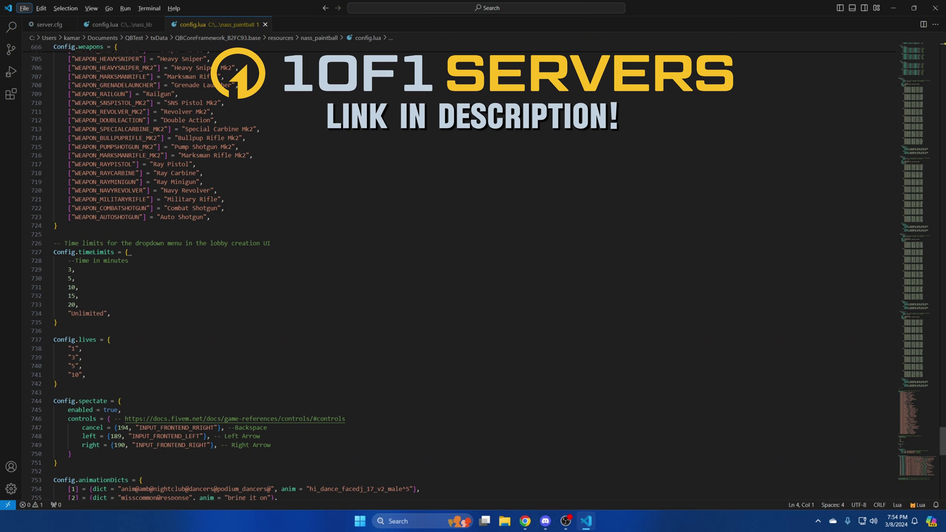
Review config.lua down to Config.forceRevive = false at the end and save the file.
scroll(473, 271, "down", 4)
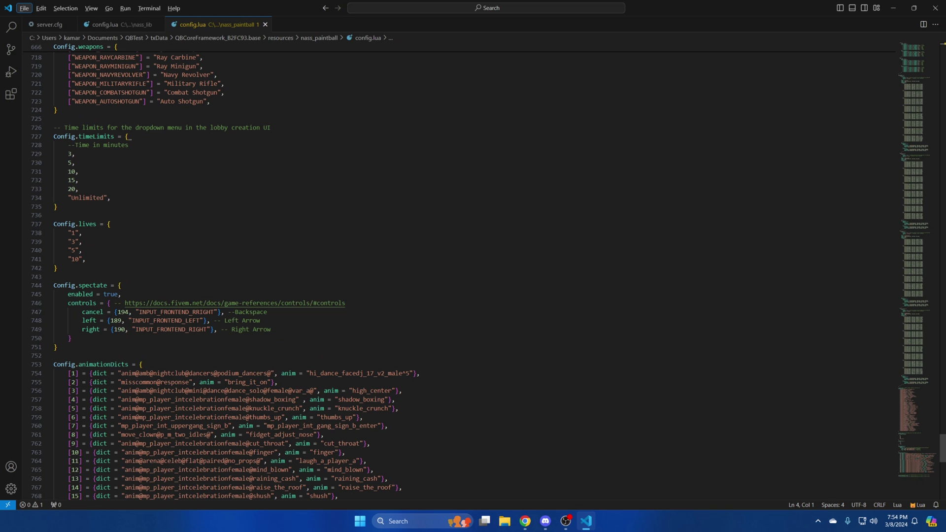
scroll(463, 272, "down", 7)
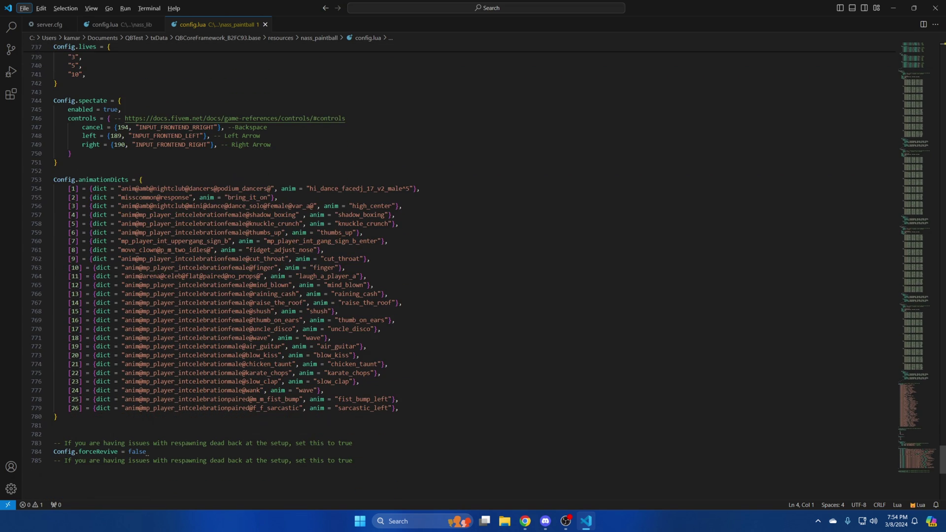
scroll(463, 256, "down", 2)
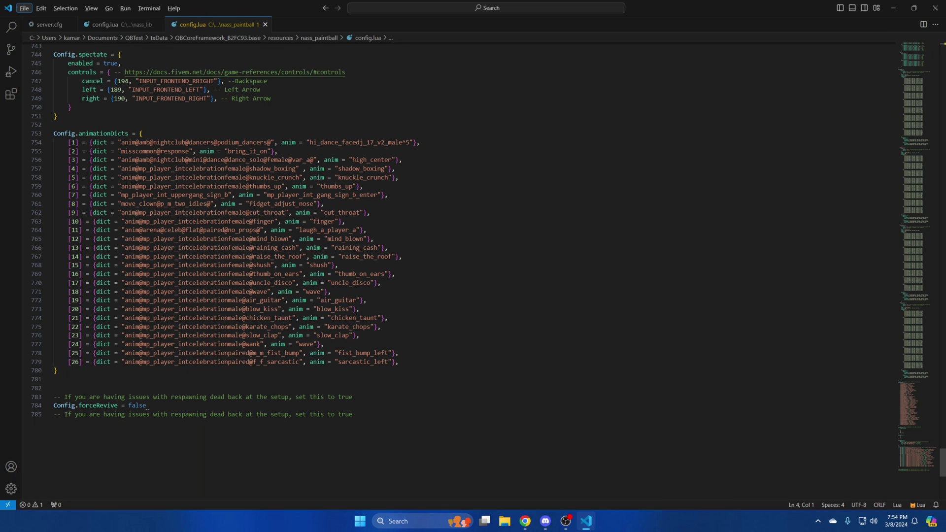
left_click(36, 157)
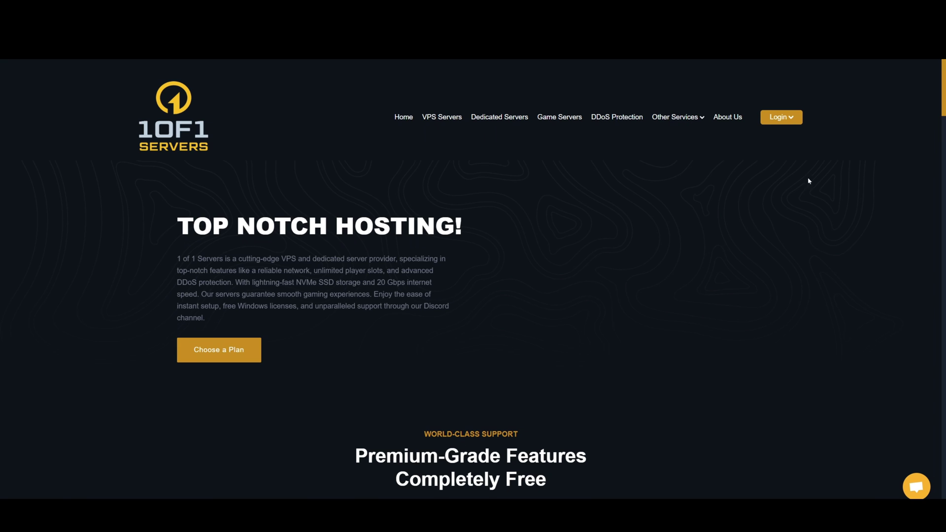
Scroll down the 1 of 1 Servers homepage to the 'More for your buck' comparison table.
scroll(880, 207, "down", 2)
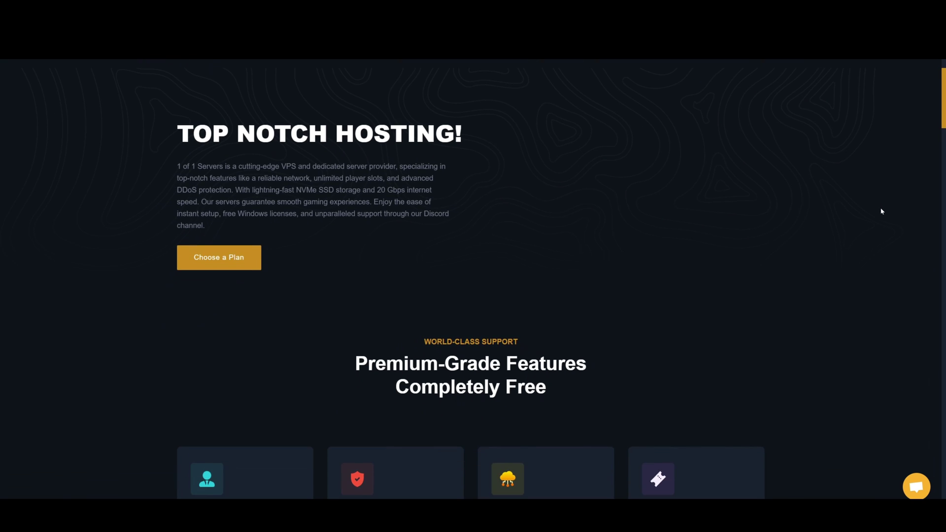
scroll(881, 211, "down", 1)
scroll(882, 211, "down", 1)
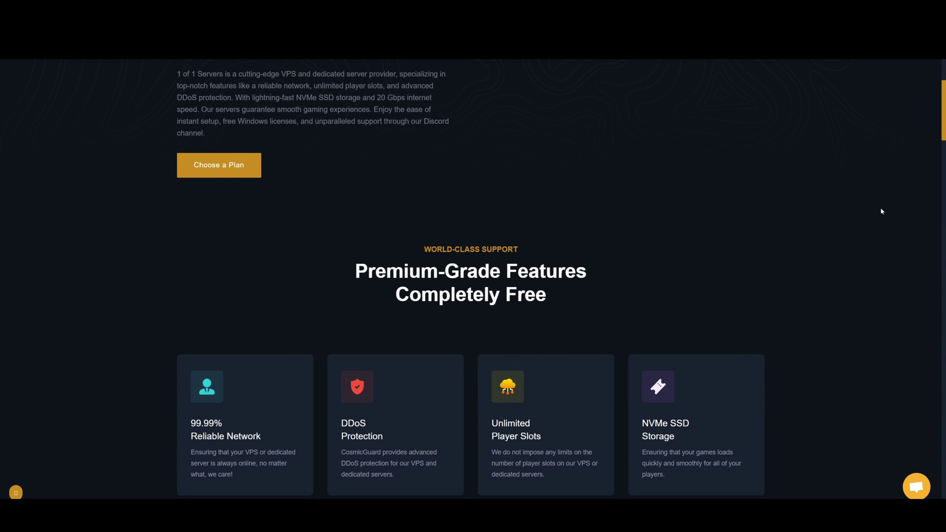
scroll(882, 211, "down", 1)
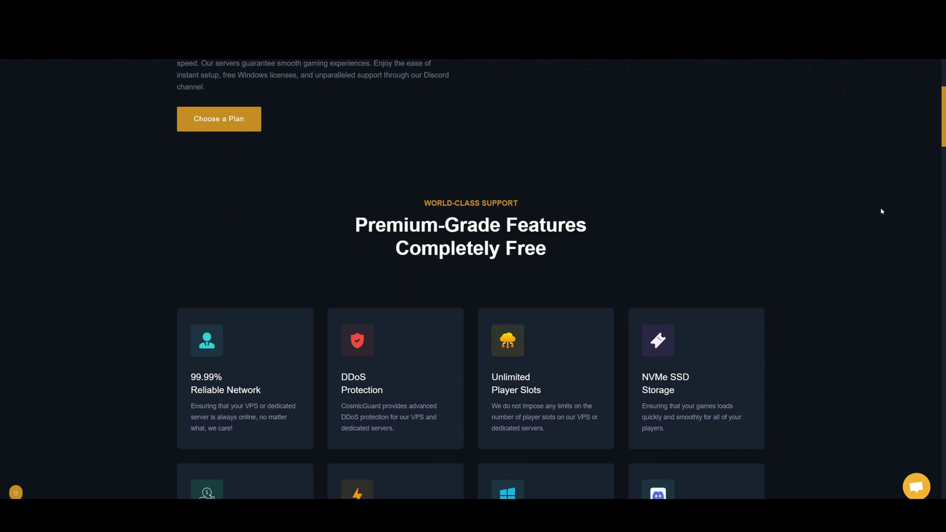
scroll(882, 211, "down", 1)
scroll(882, 211, "down", 1)
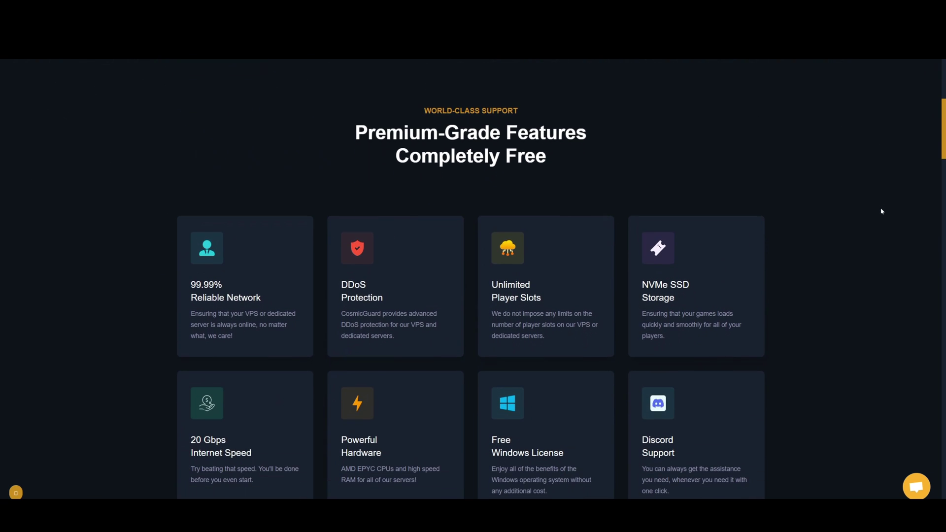
scroll(881, 210, "down", 1)
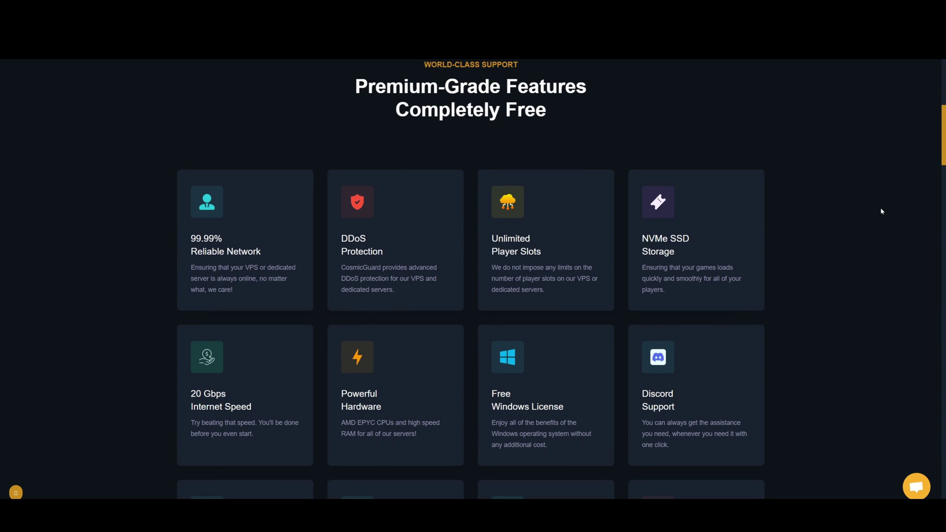
scroll(882, 211, "down", 1)
scroll(881, 211, "down", 1)
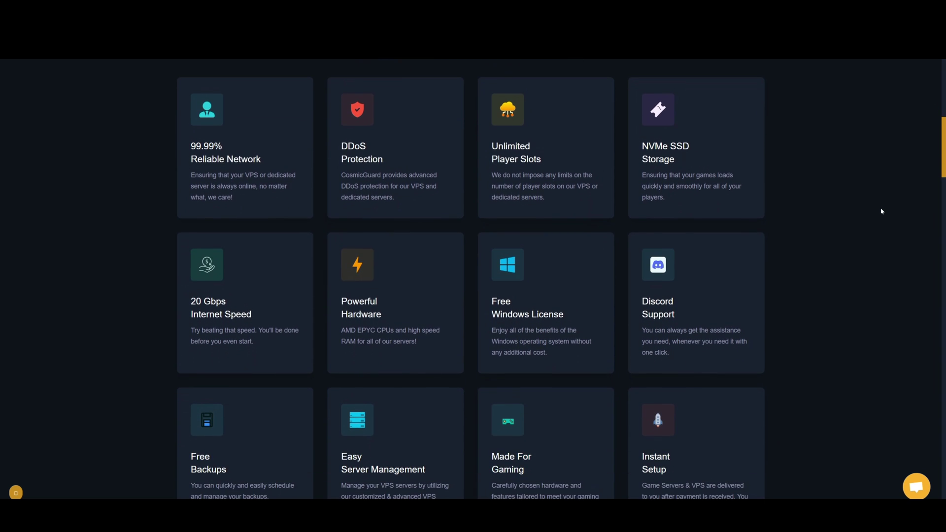
scroll(882, 211, "down", 1)
scroll(881, 211, "down", 1)
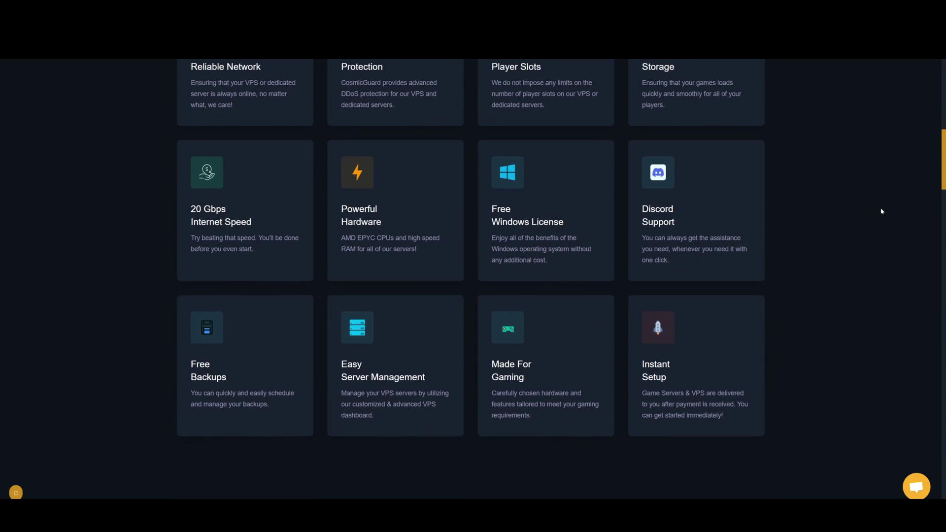
scroll(882, 211, "down", 1)
scroll(882, 211, "down", 1)
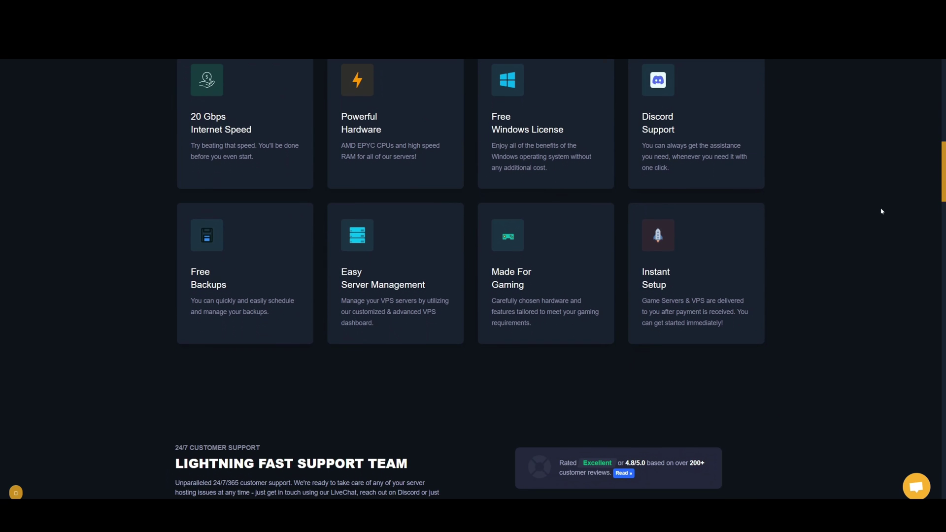
scroll(881, 211, "down", 2)
scroll(882, 211, "down", 1)
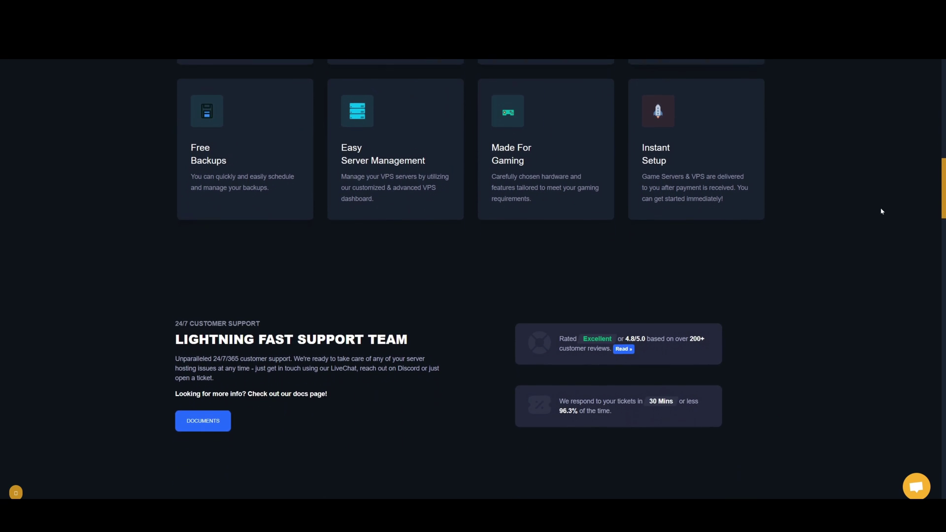
scroll(881, 211, "down", 1)
scroll(881, 211, "down", 2)
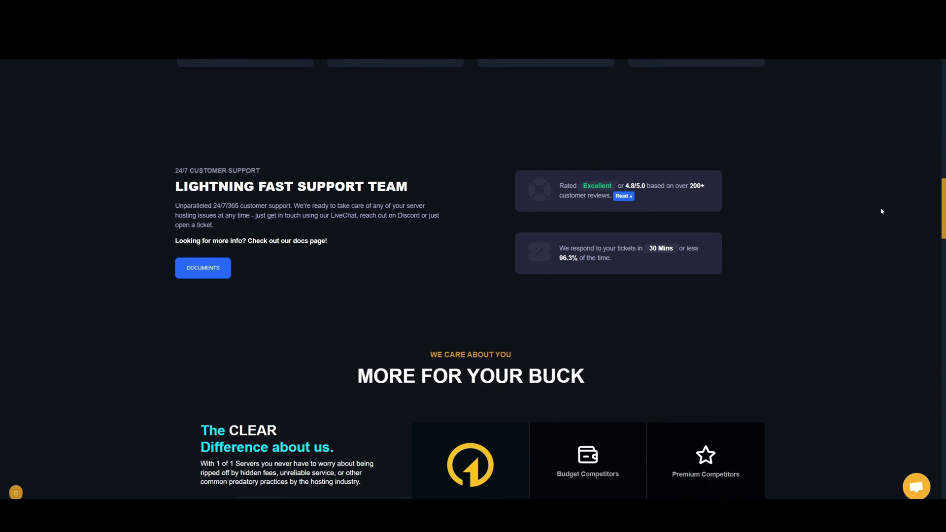
scroll(882, 211, "down", 1)
scroll(881, 211, "down", 1)
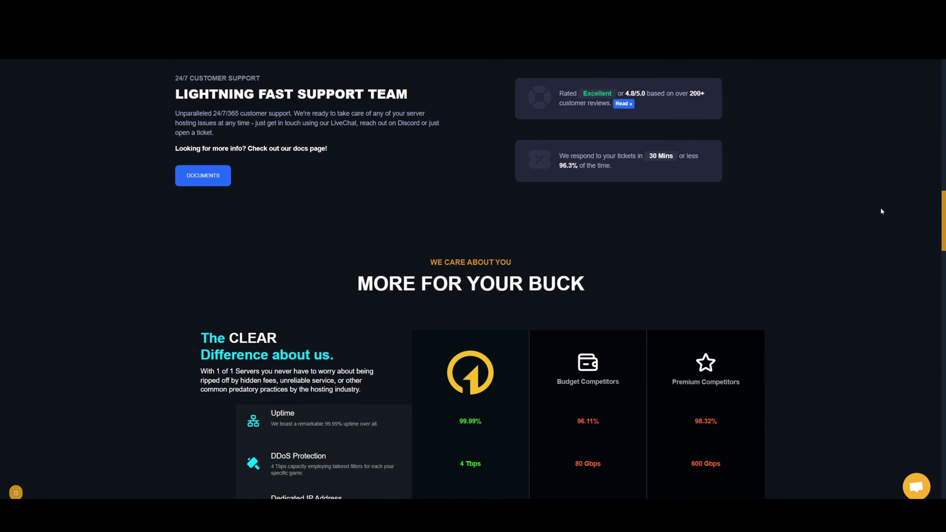
scroll(881, 211, "down", 1)
scroll(882, 211, "down", 2)
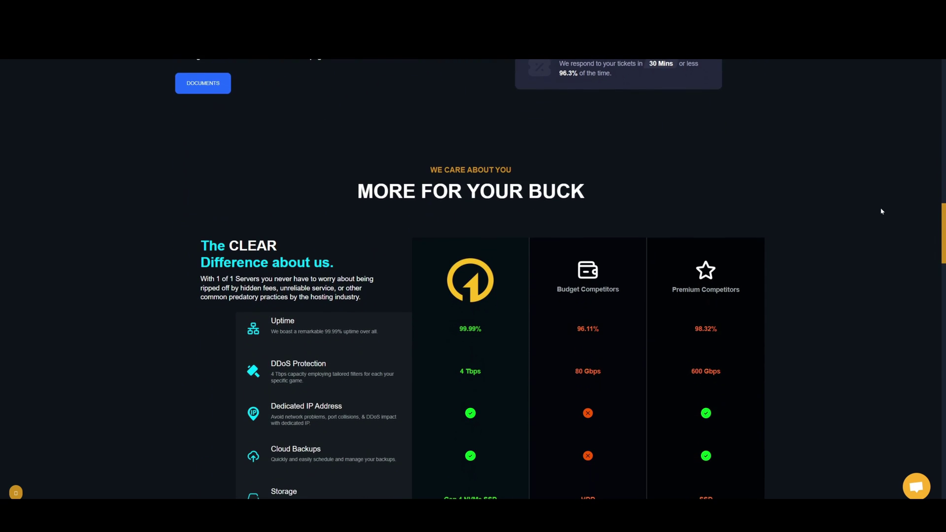
scroll(882, 211, "down", 2)
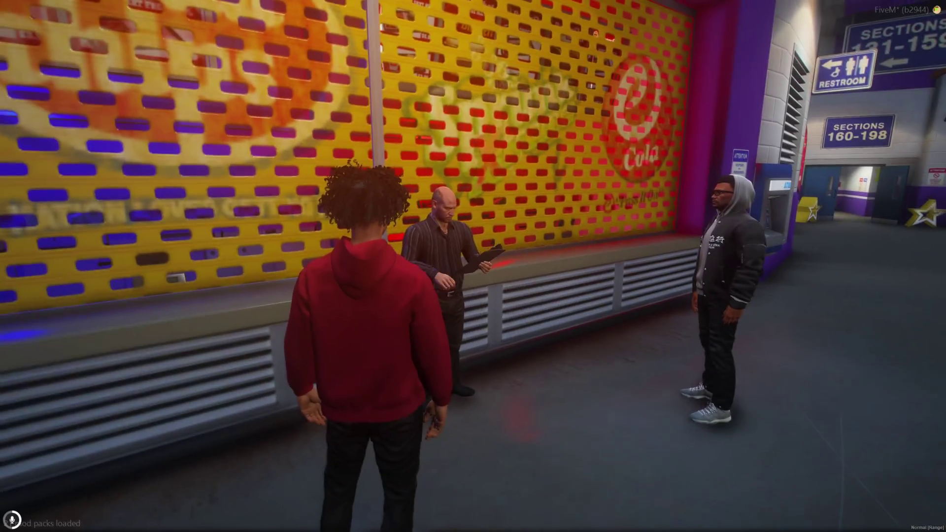
Check the full-screen map, then return to play.
key("Escape")
left_click(581, 238)
key("Escape")
key("Escape")
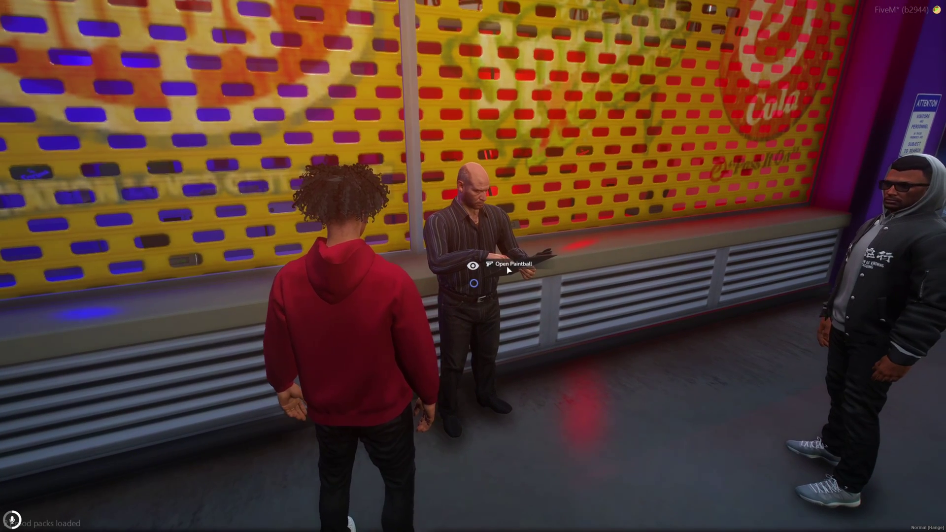
Open Paintball at the clipboard NPC and set up a new lobby on the Rust map.
key("e")
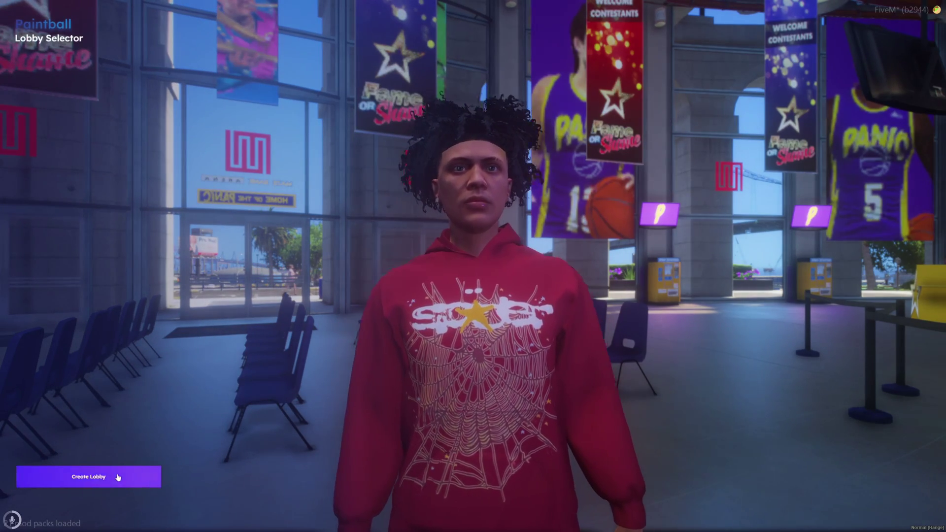
left_click(117, 476)
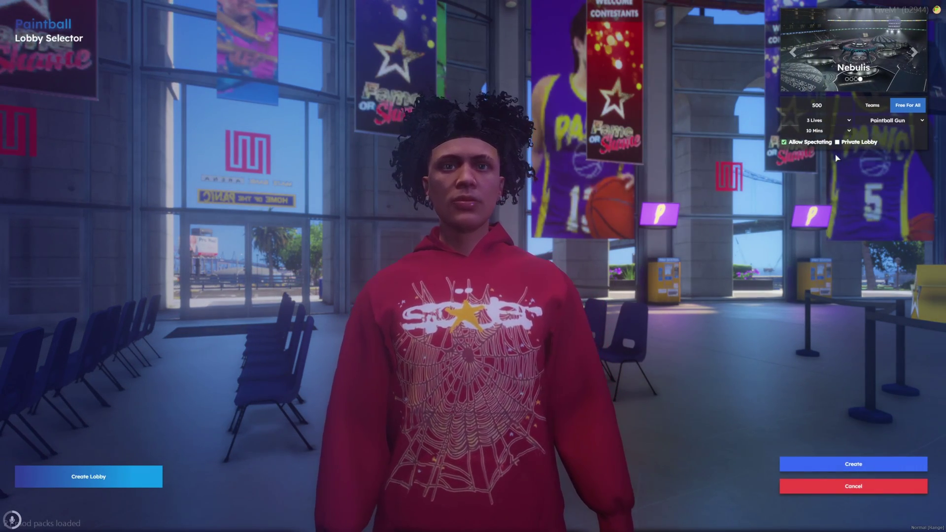
left_click(794, 53)
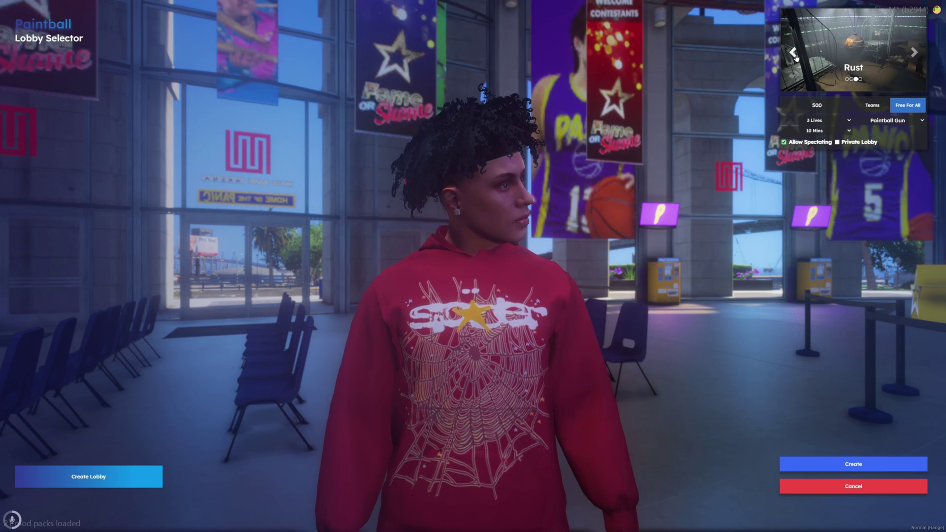
left_click(794, 53)
left_click(794, 53)
left_click(793, 53)
left_click(793, 52)
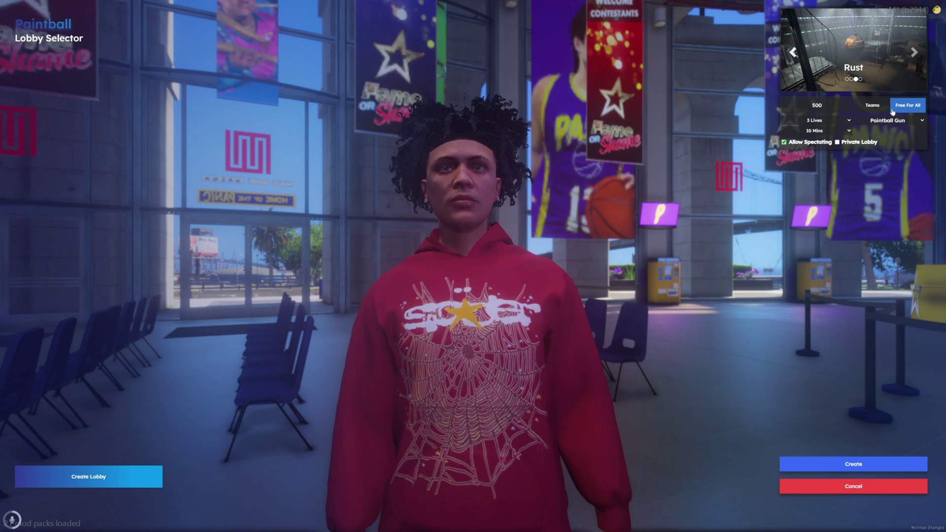
Switch the lobby to Teams mode with 2 Teams, Paintball Gun and score 0.
left_click(877, 109)
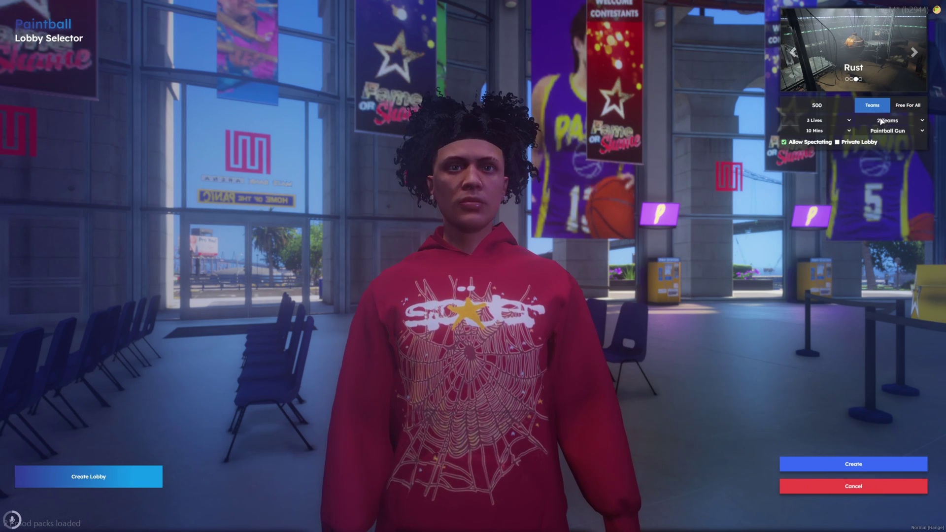
left_click(885, 121)
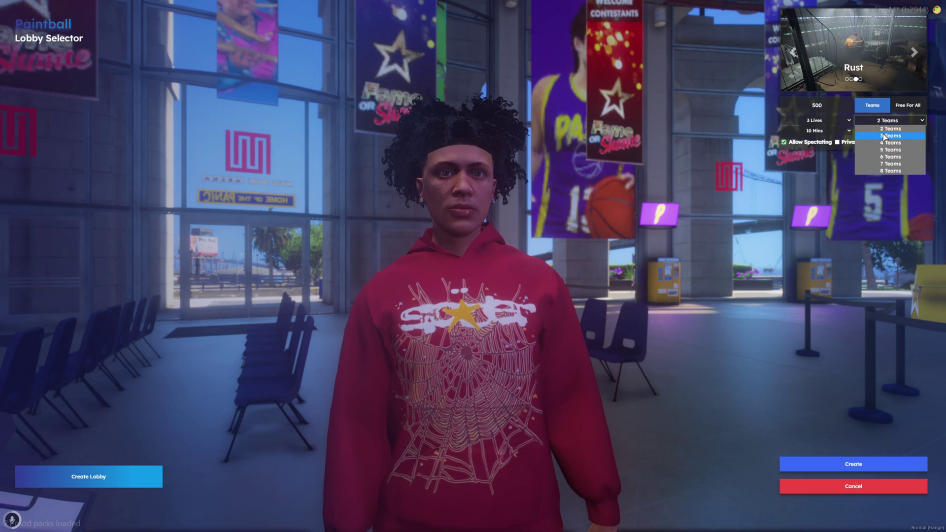
left_click(890, 126)
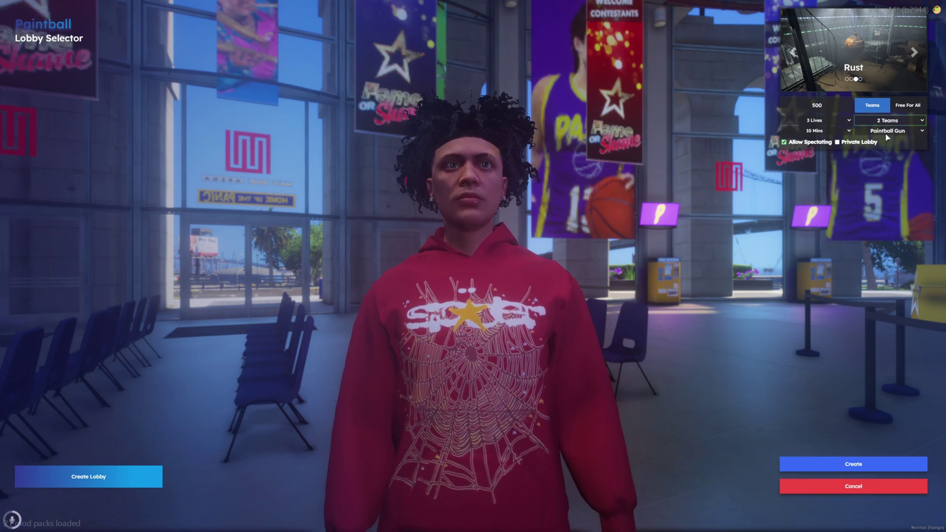
left_click(887, 131)
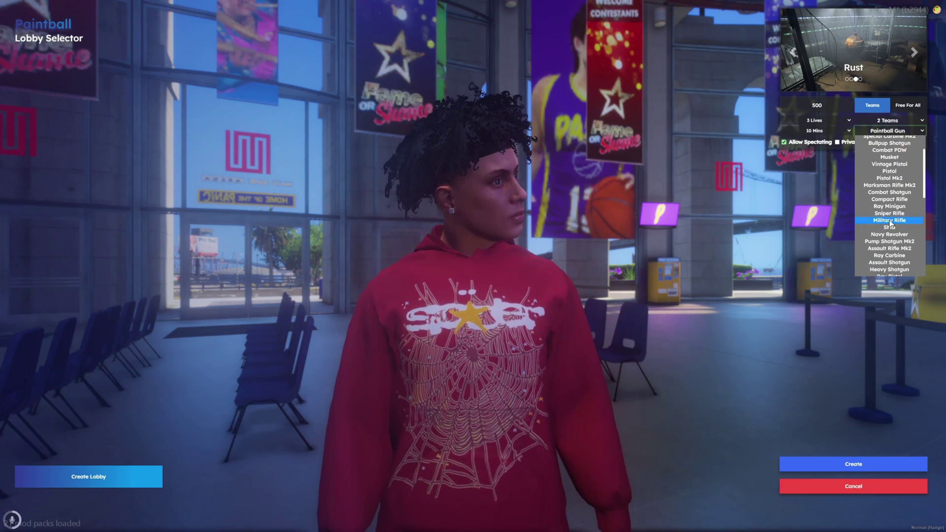
left_click(868, 132)
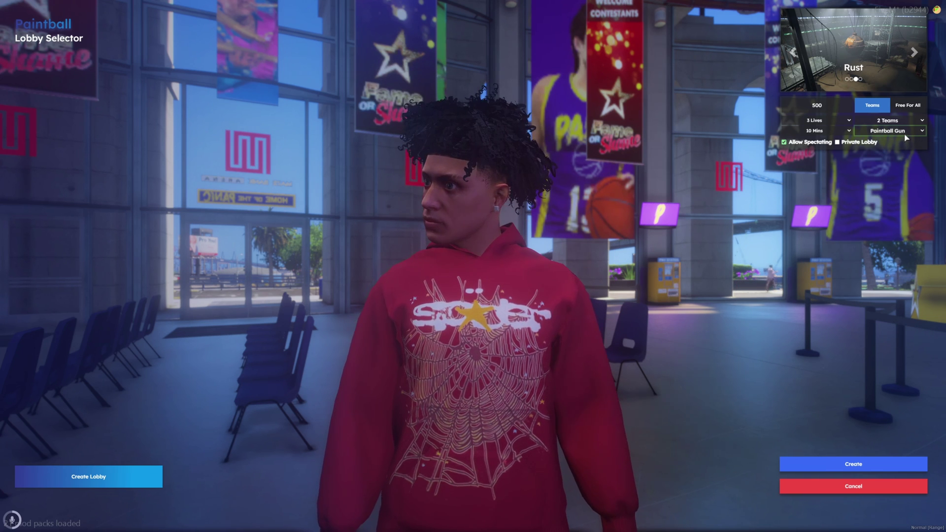
left_click(817, 105)
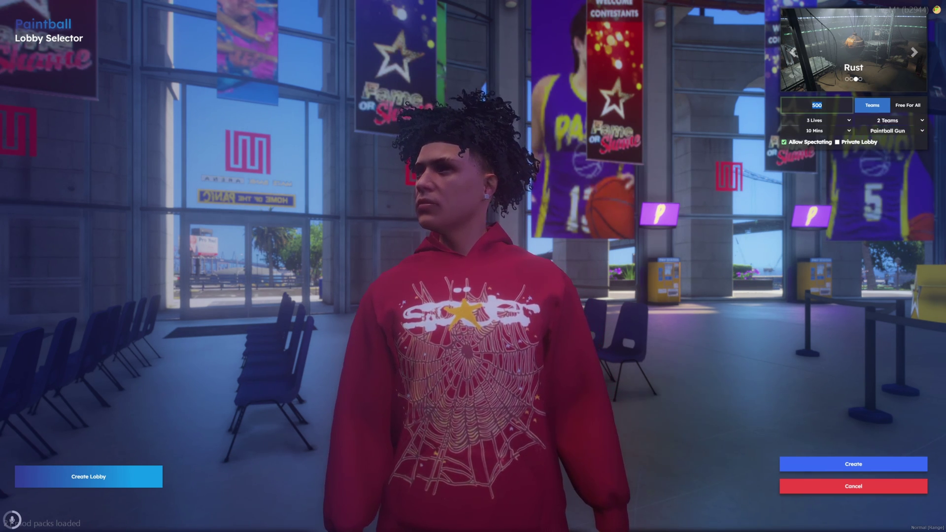
type("0")
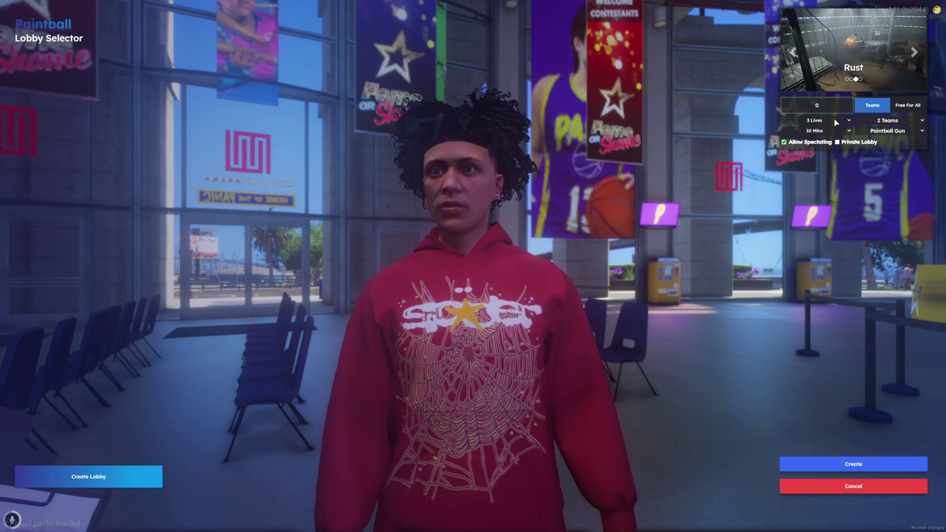
Keep 3 Lives, set 15 Mins, allow spectating and leave the lobby public.
left_click(838, 120)
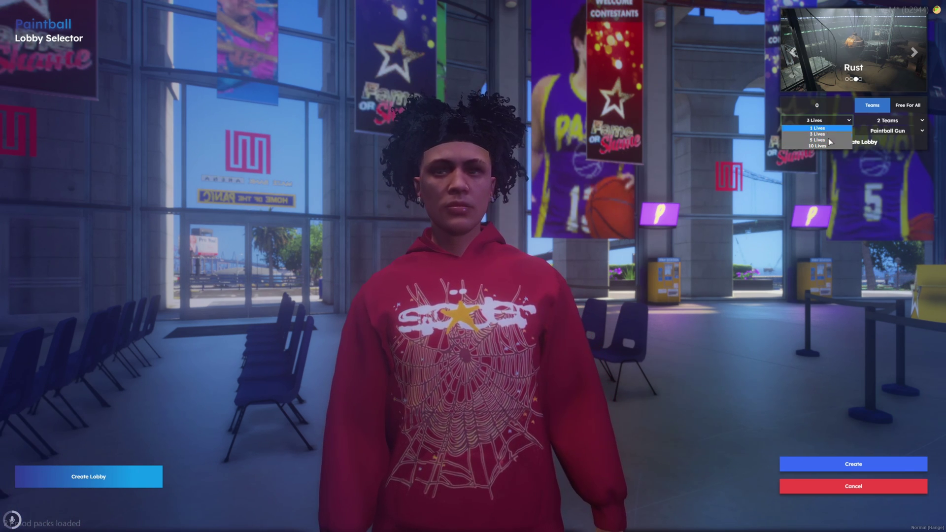
left_click(826, 154)
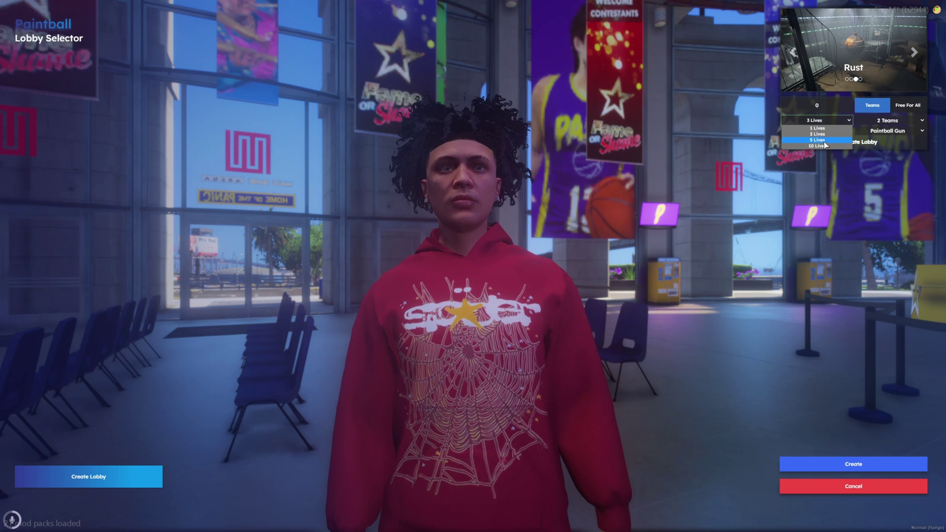
left_click(833, 132)
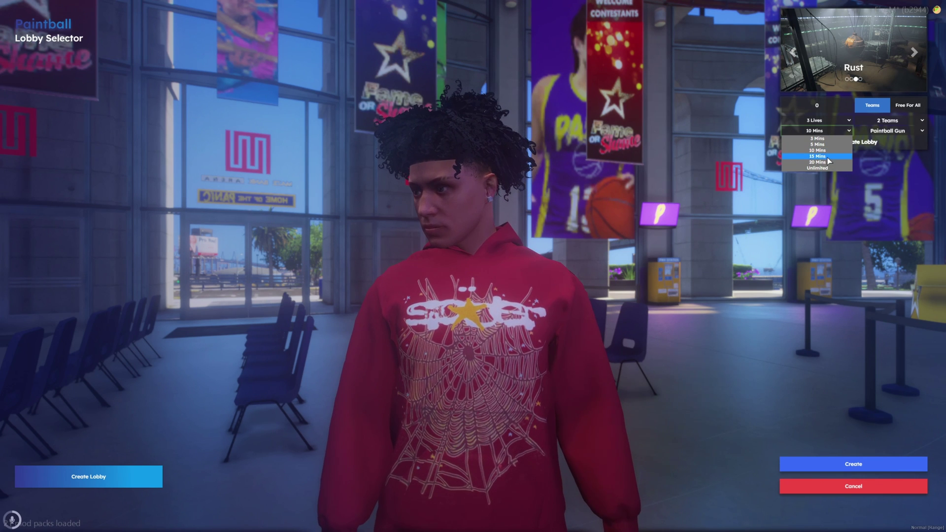
left_click(827, 156)
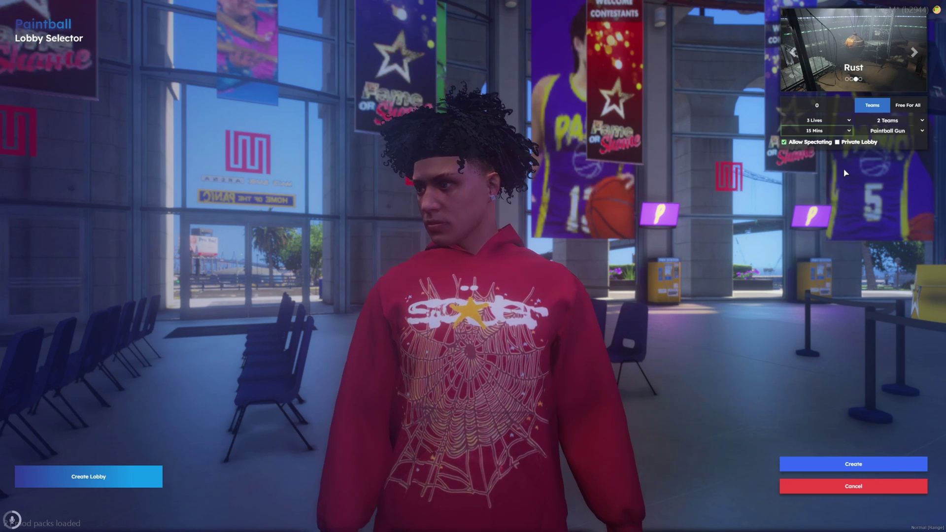
left_click(784, 142)
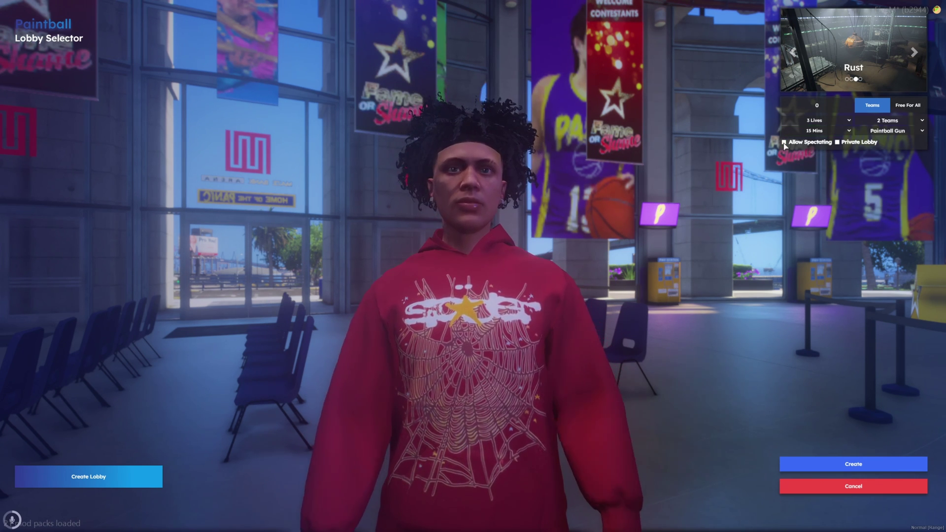
left_click(838, 143)
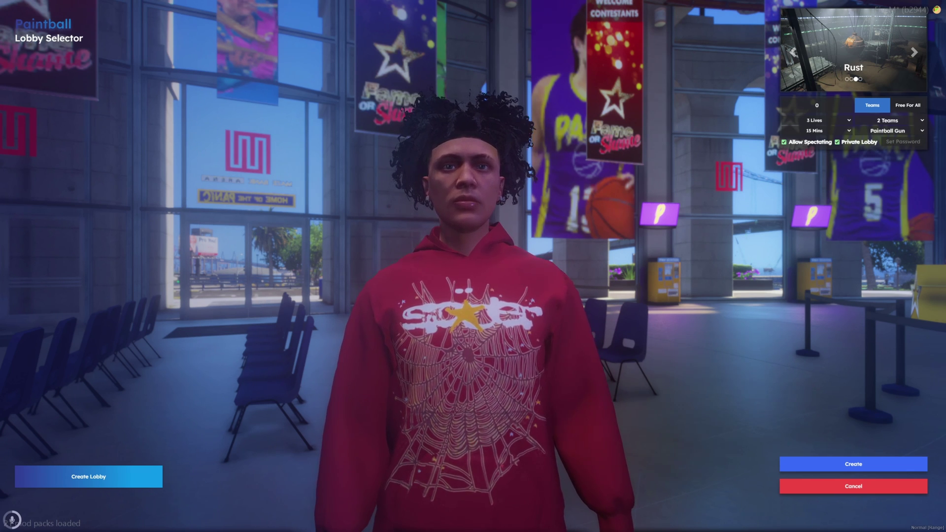
left_click(838, 143)
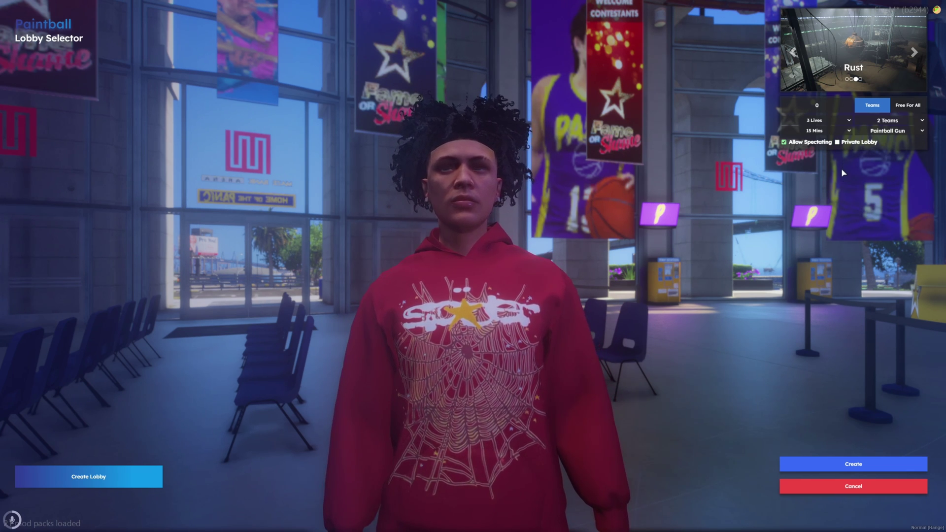
Create the Rust Teams paintball lobby.
left_click(840, 462)
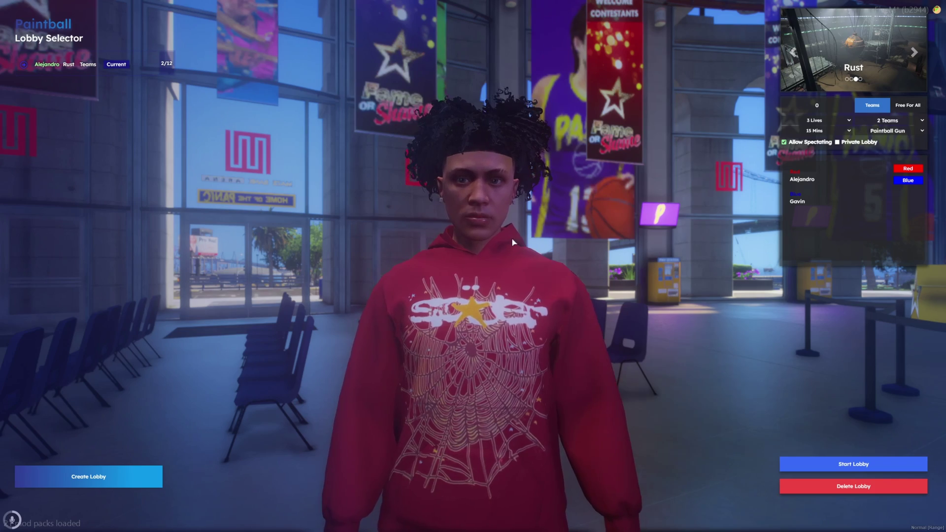
Start the Rust lobby's paintball team match.
left_click(845, 463)
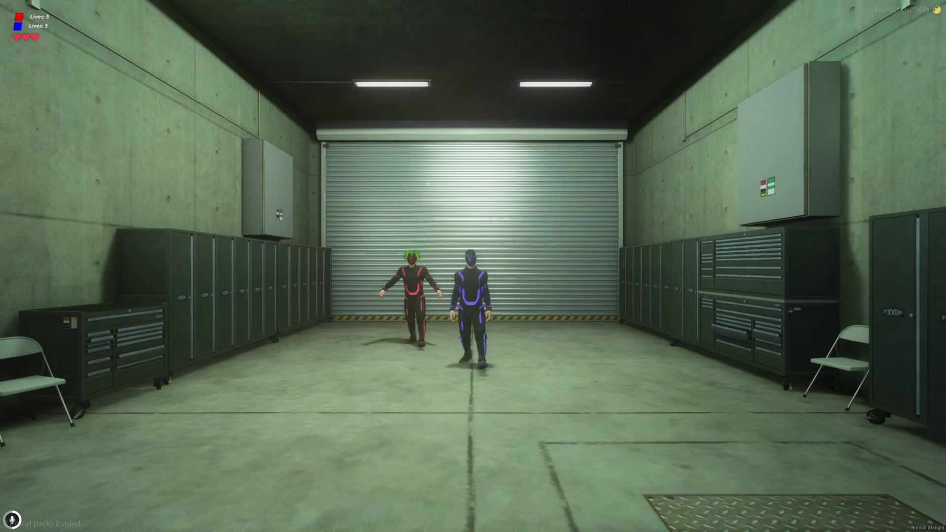